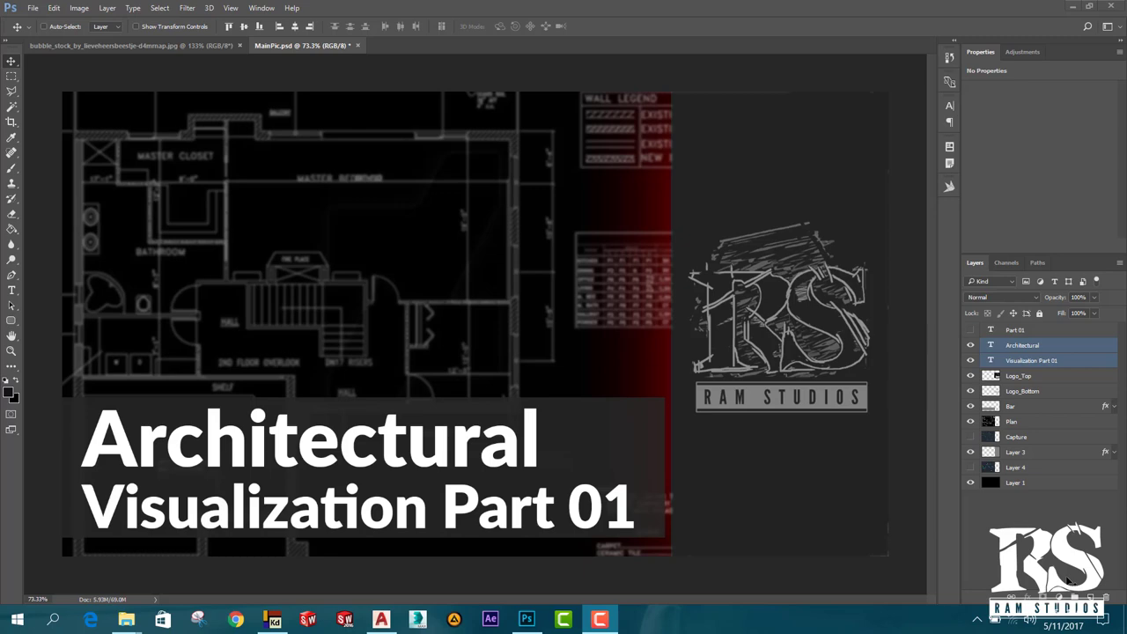
- Open the hand-drawn floor plan reference image in the floating image viewer
left_click(275, 620)
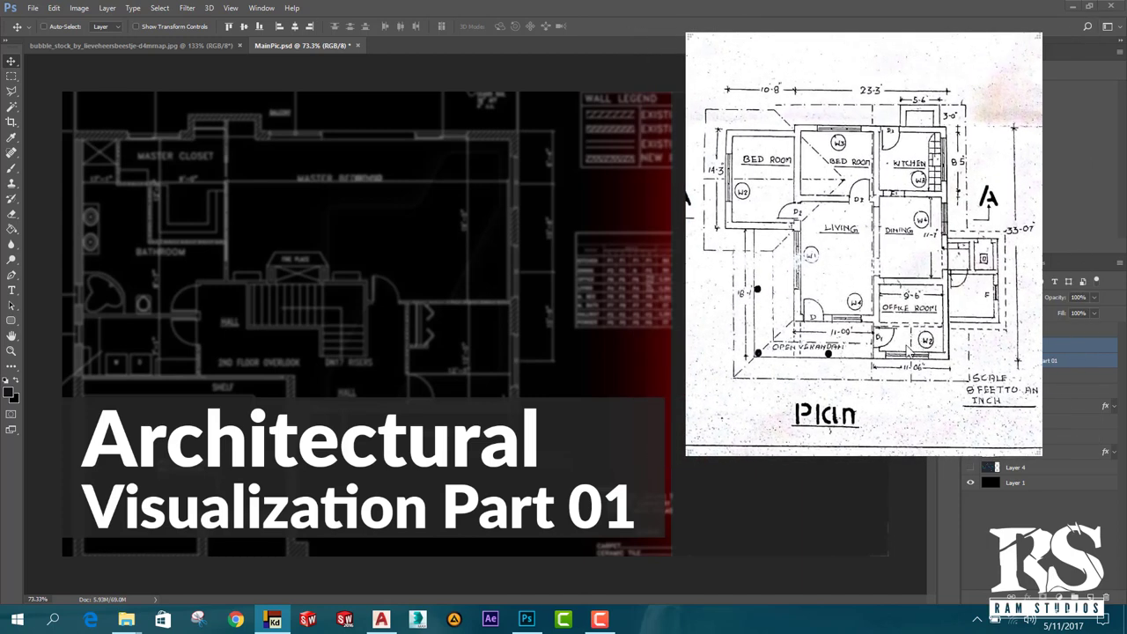
- Set the floor plan image to Always On Top, then bring AutoCAD forward behind it
right_click(881, 398)
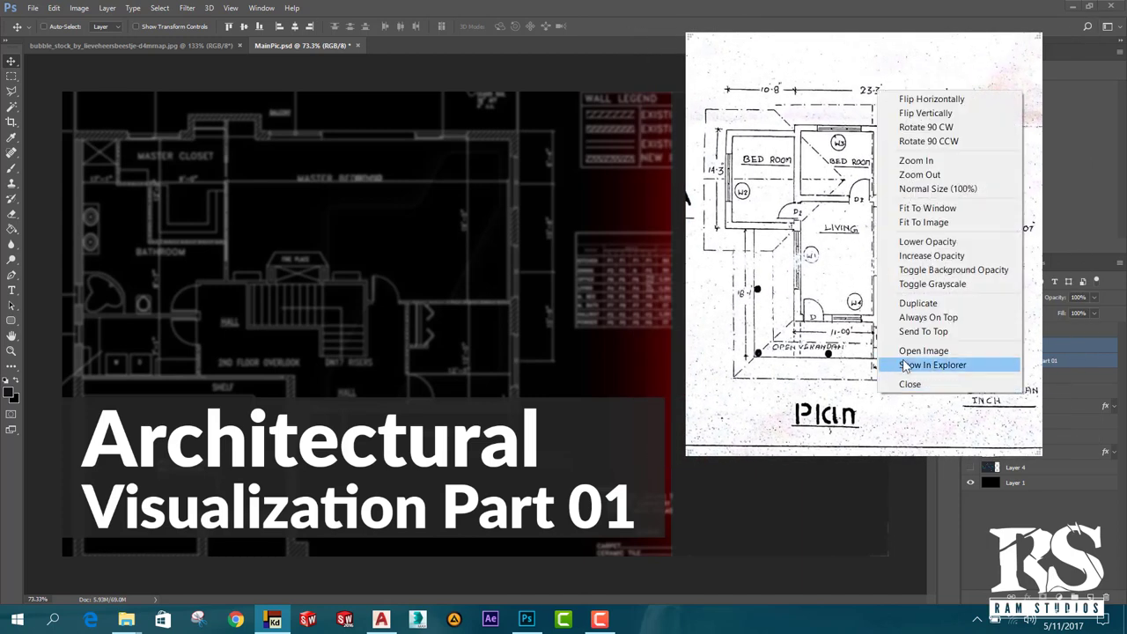
left_click(837, 353)
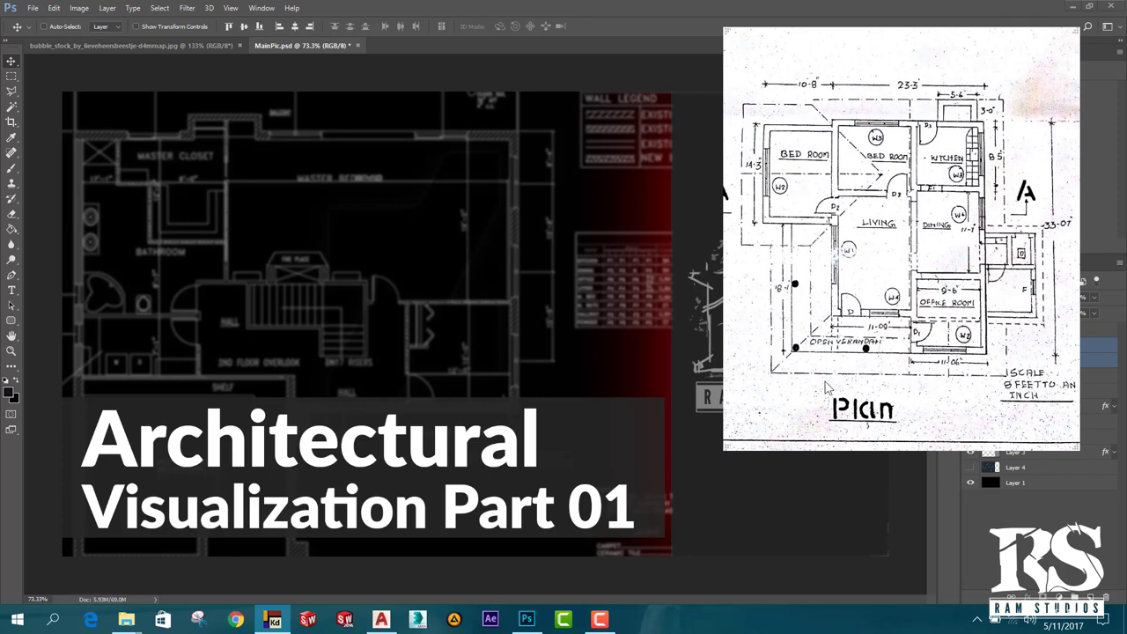
right_click(877, 252)
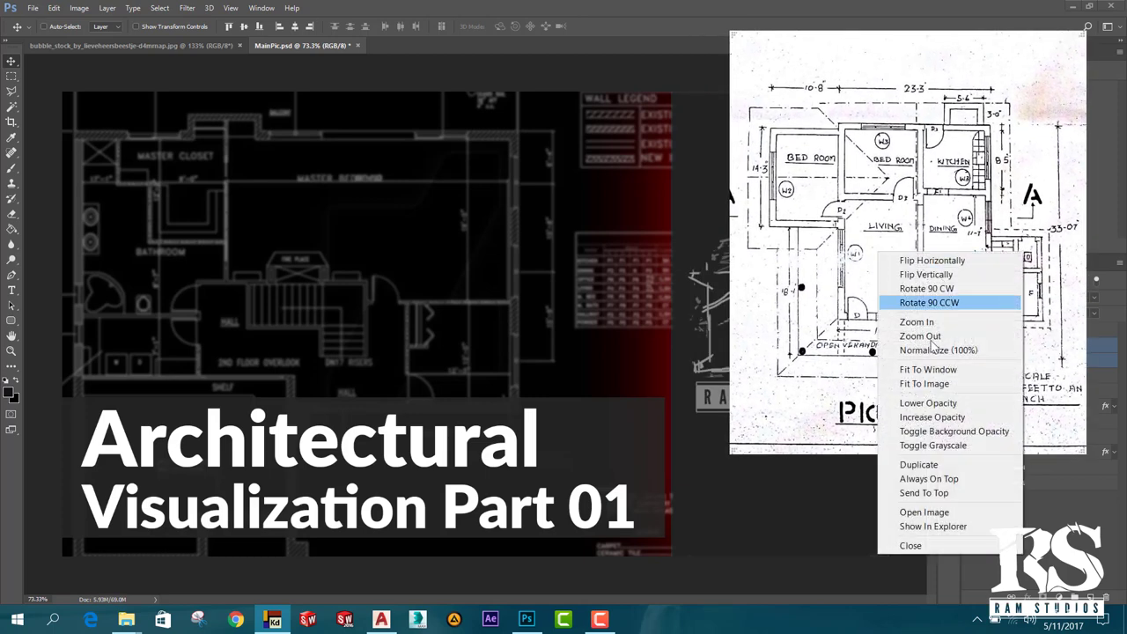
left_click(952, 481)
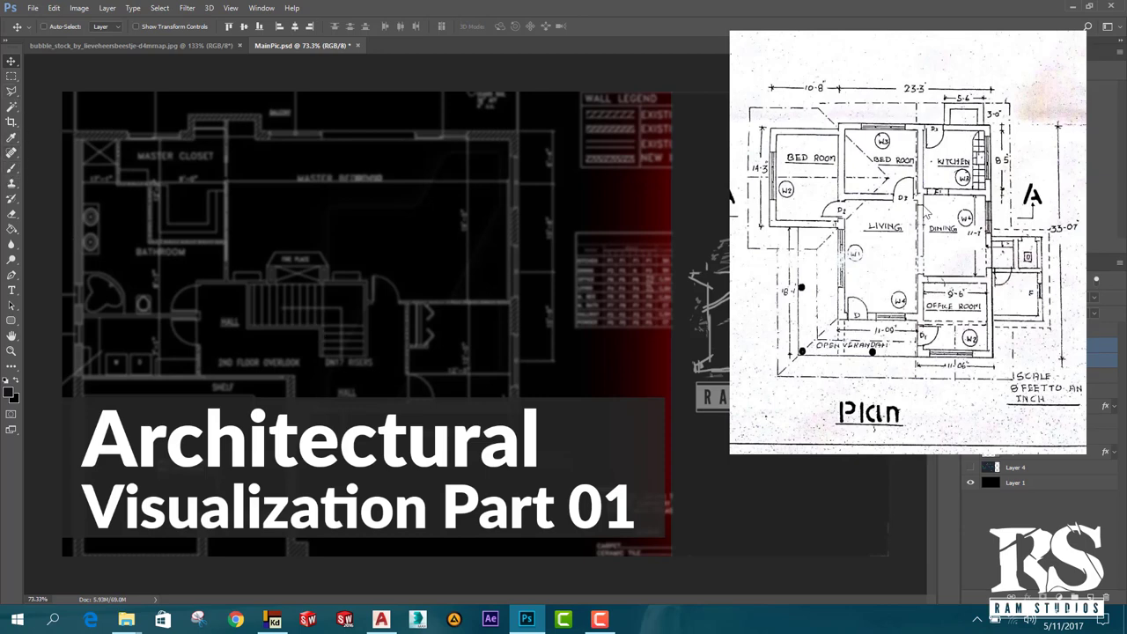
left_click(384, 620)
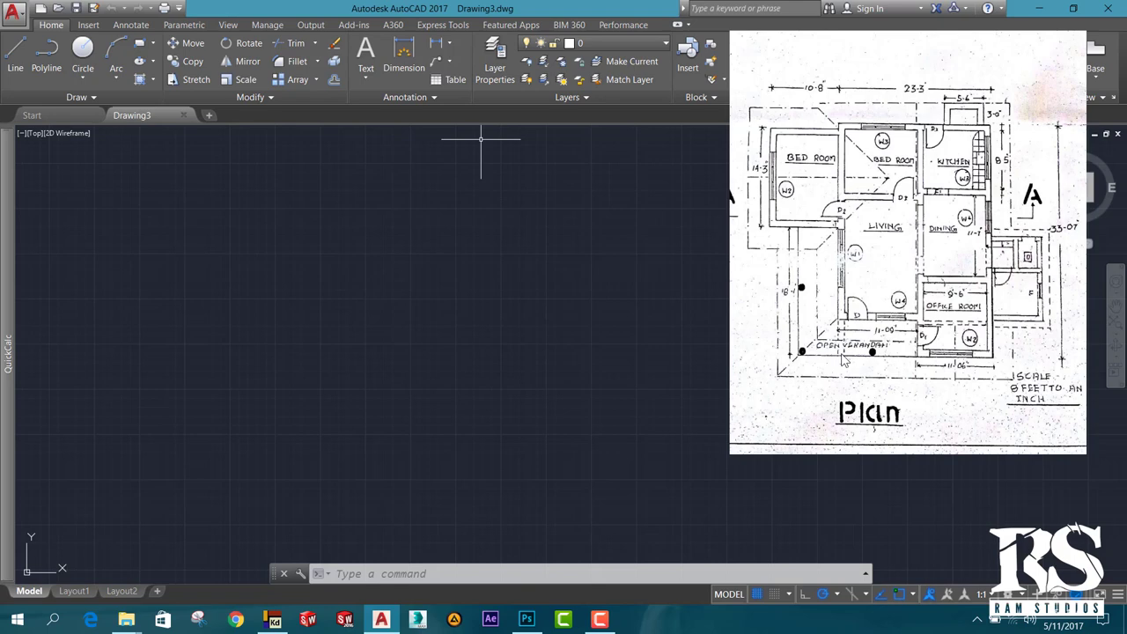
- Resize the floor plan viewer window and zoom and pan the image within it
left_click(735, 464)
left_click_drag(734, 458, 411, 512)
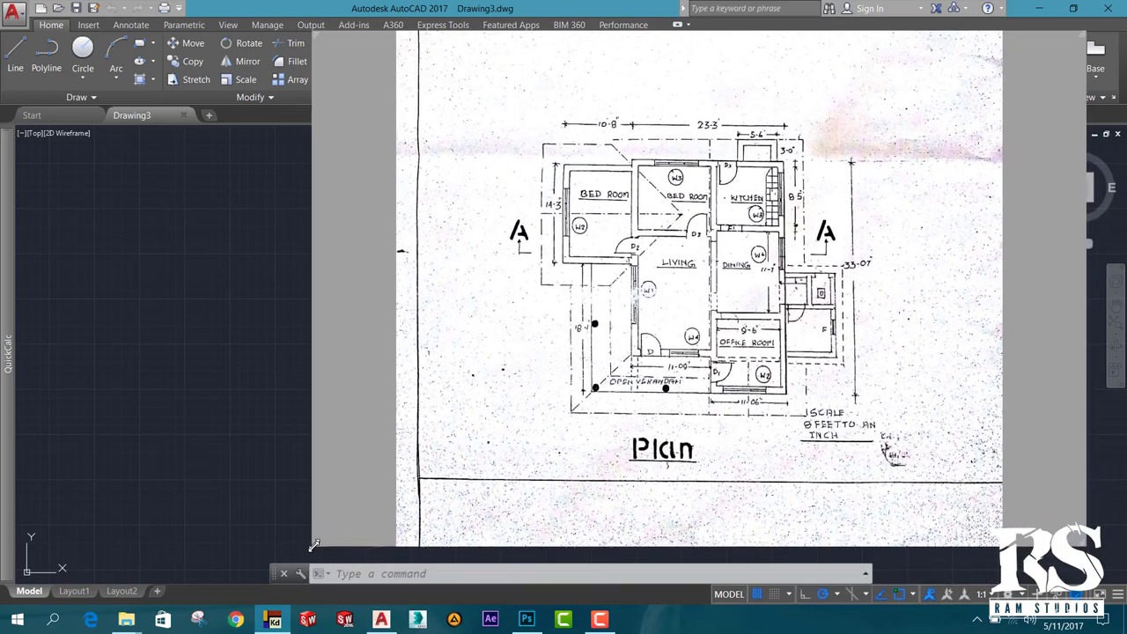
mouse_move(411, 513)
left_mouse_down()
mouse_move(686, 420)
mouse_move(241, 568)
left_mouse_up()
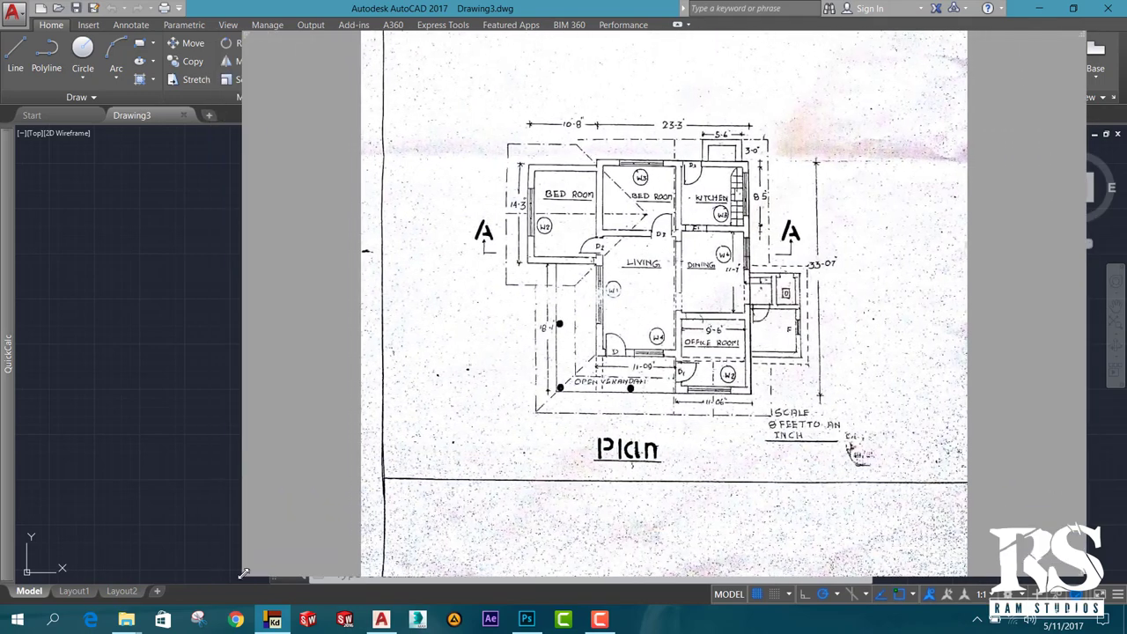
scroll(727, 301, "up", 1)
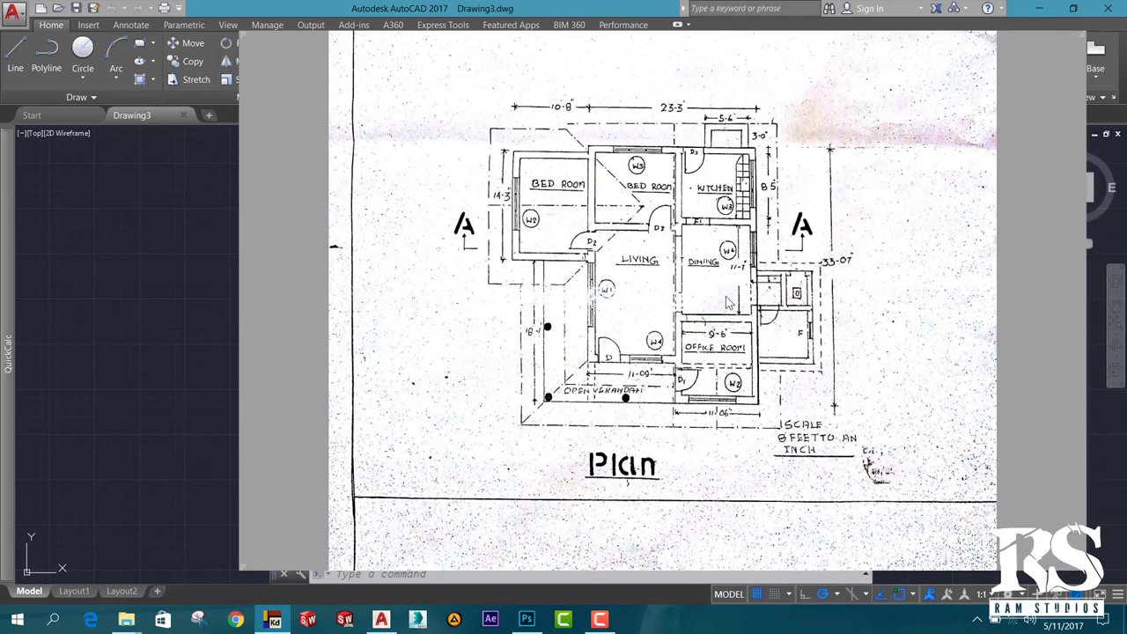
scroll(727, 301, "up", 1)
scroll(727, 304, "up", 1)
scroll(728, 305, "up", 1)
scroll(727, 307, "up", 1)
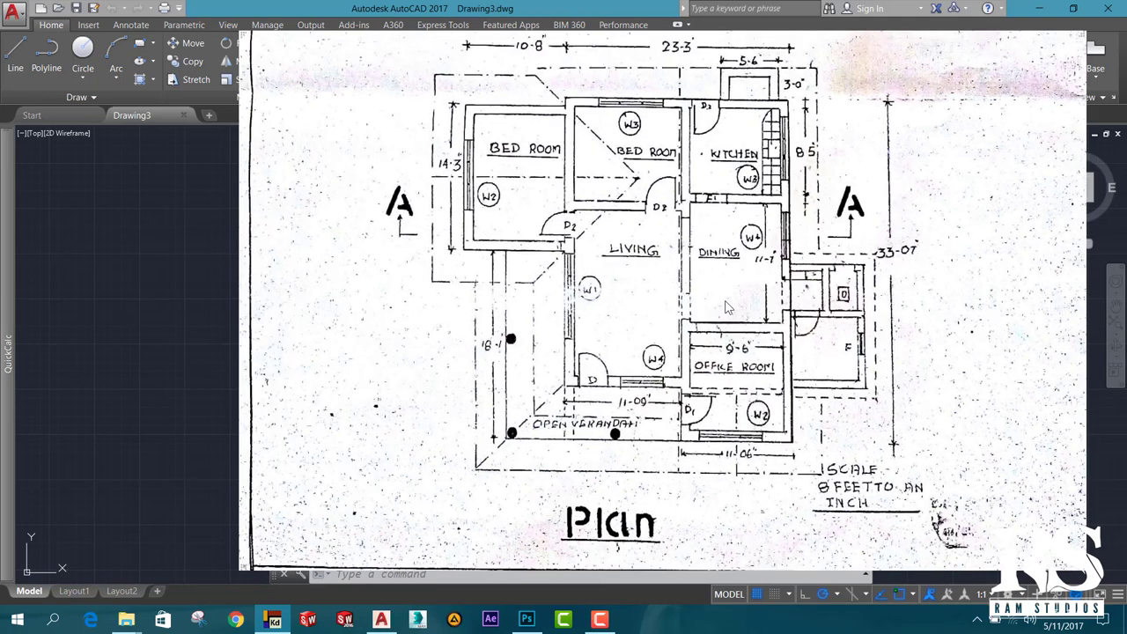
mouse_move(728, 307)
left_mouse_down()
mouse_move(711, 323)
mouse_move(687, 320)
left_mouse_up()
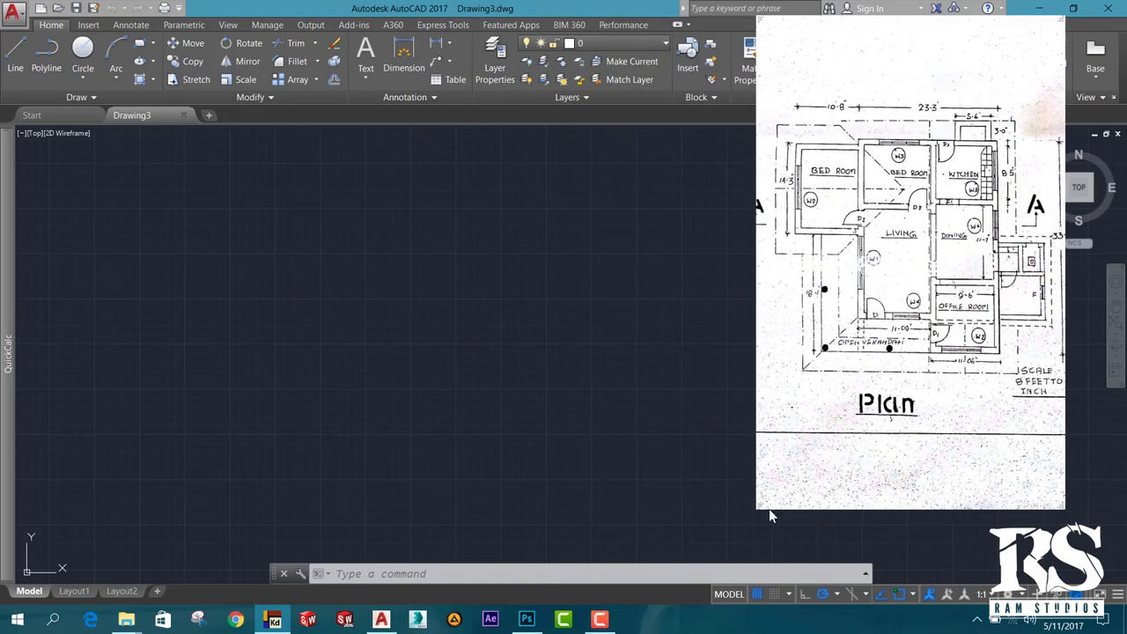
- Shrink the reference window to a compact size showing the whole plan and its Plan title
left_click_drag(762, 507, 774, 378)
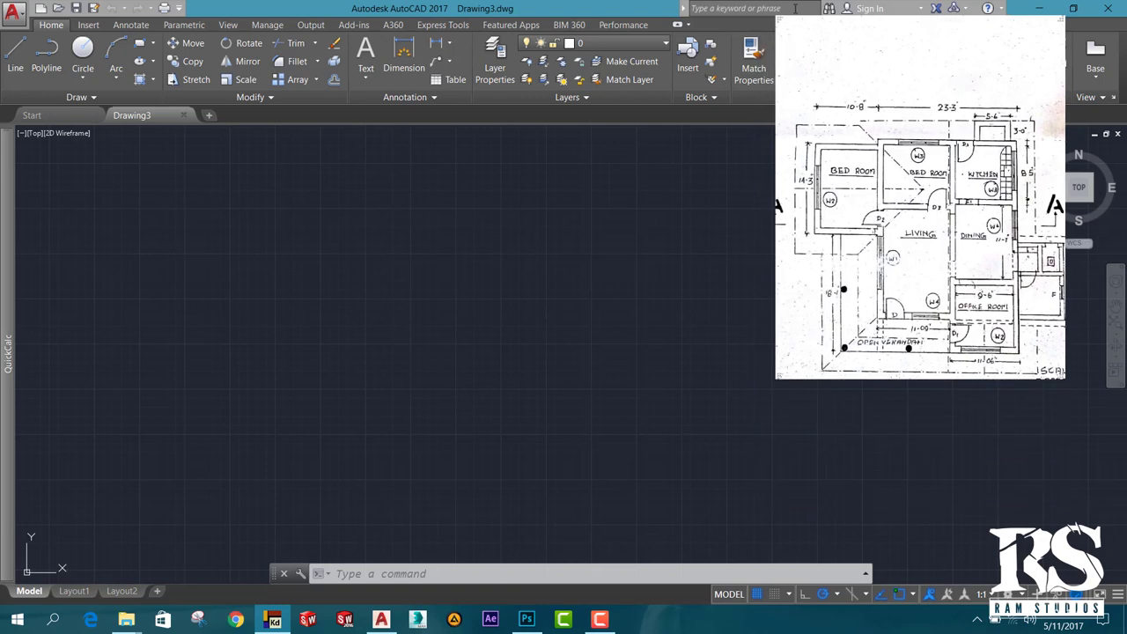
left_click_drag(775, 18, 787, 95)
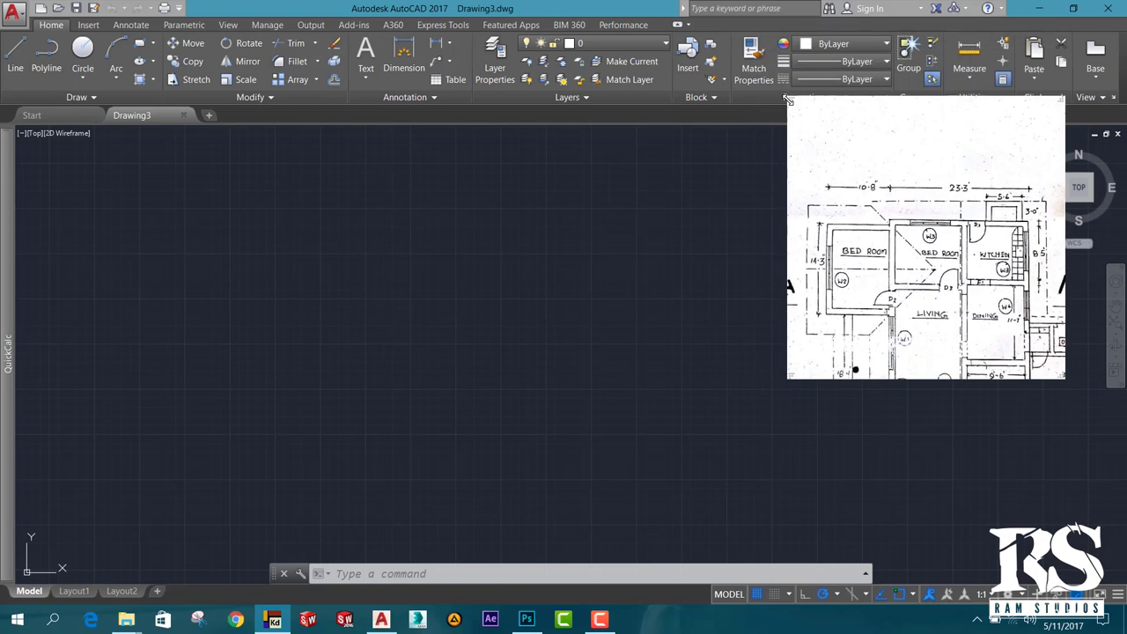
scroll(925, 141, "down", 1)
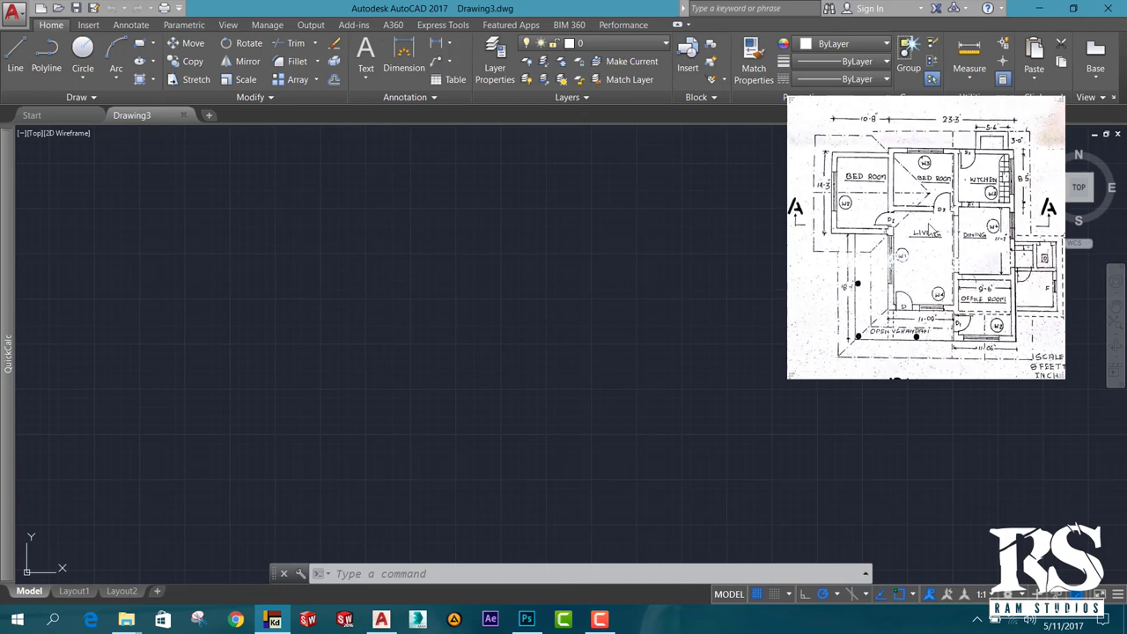
scroll(916, 211, "down", 1)
scroll(906, 227, "up", 1)
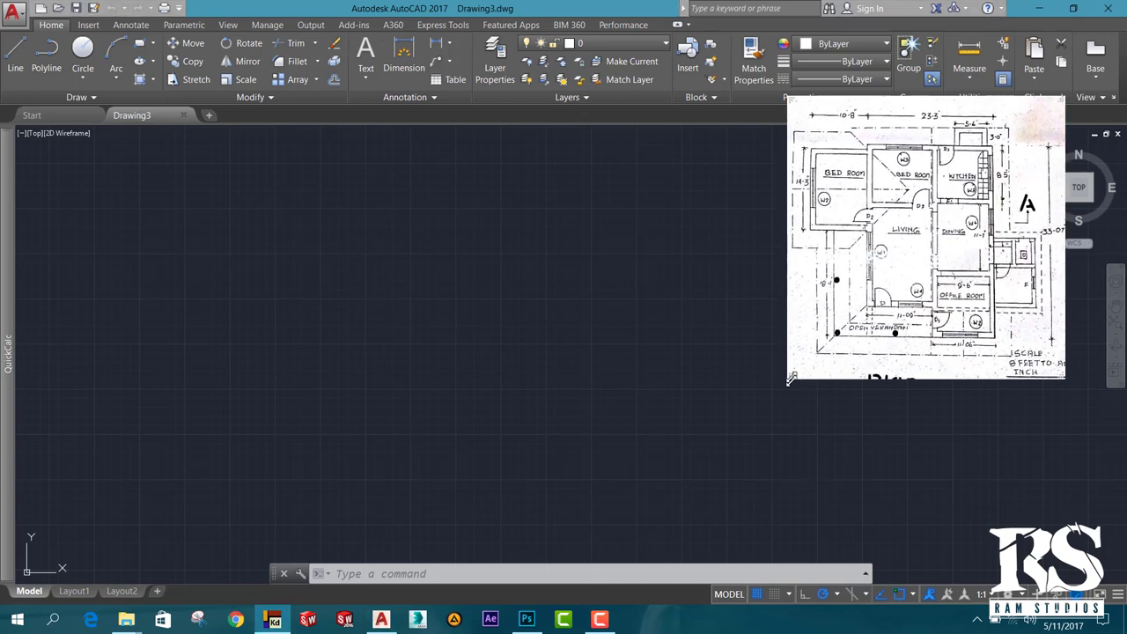
left_click_drag(792, 380, 769, 384)
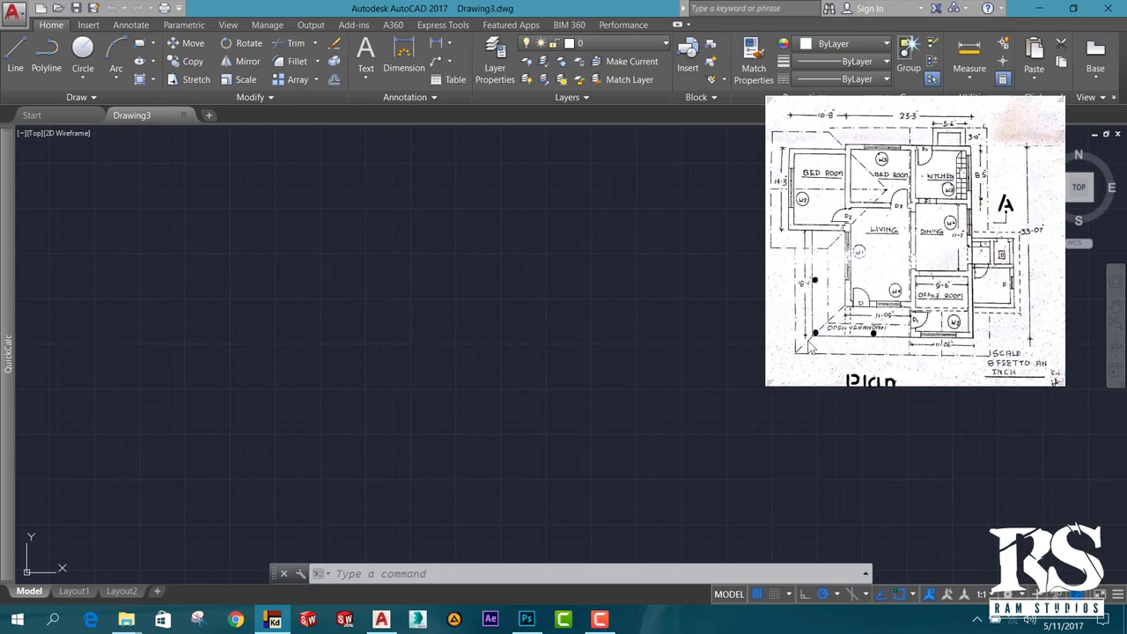
scroll(808, 346, "down", 1)
scroll(808, 346, "down", 1)
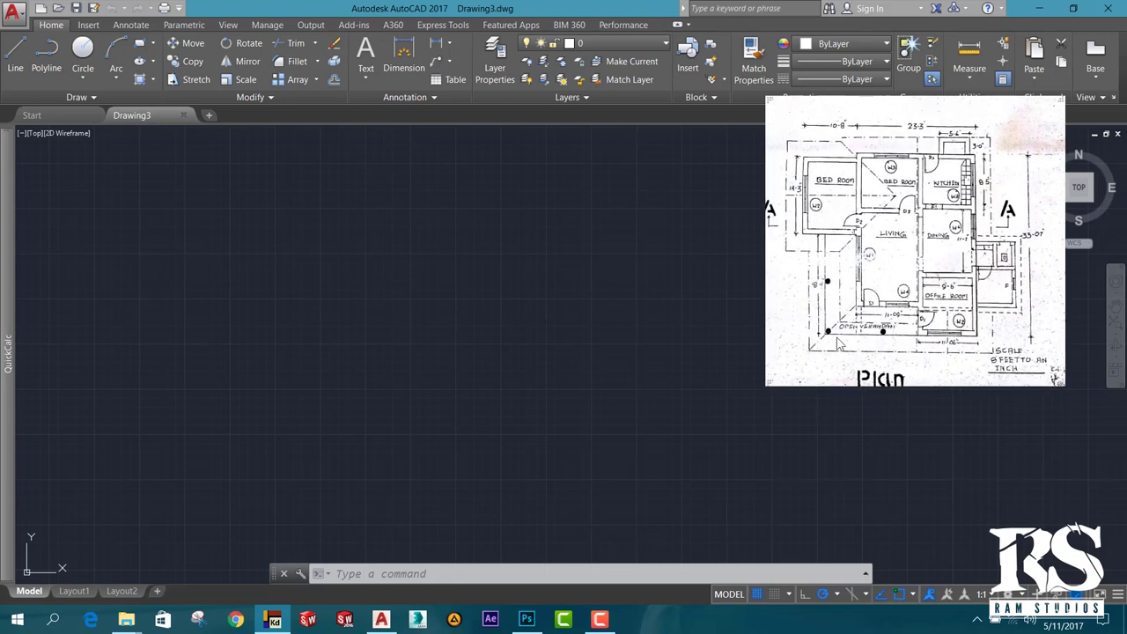
- Open the Drawing Units dialog with U and set the length type to Architectural
left_click(455, 483)
type("u")
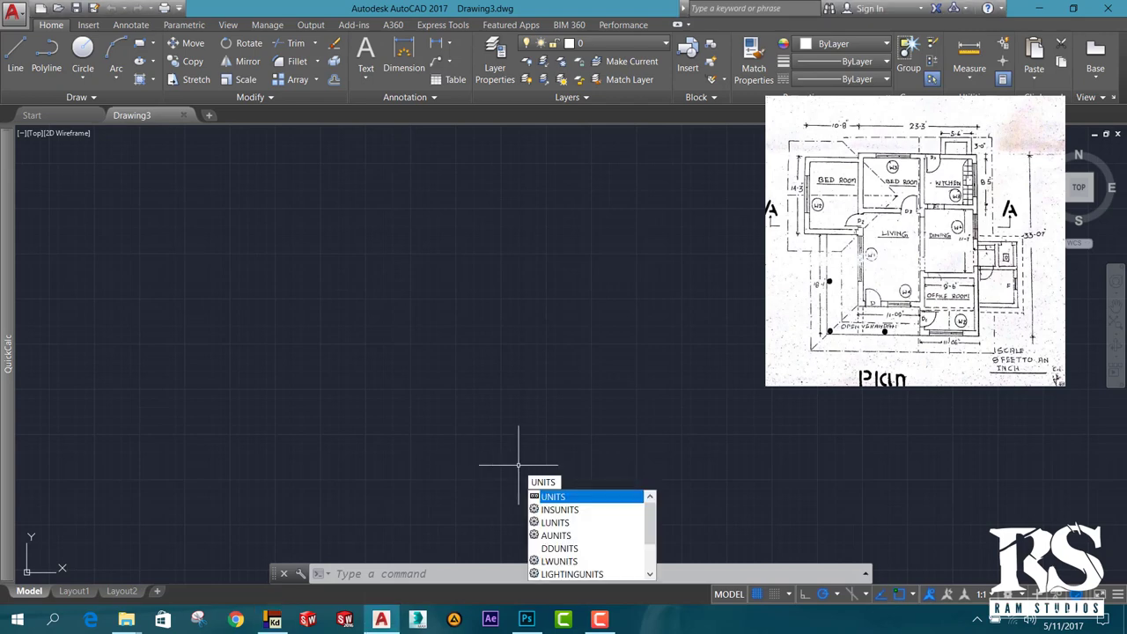
key("Return")
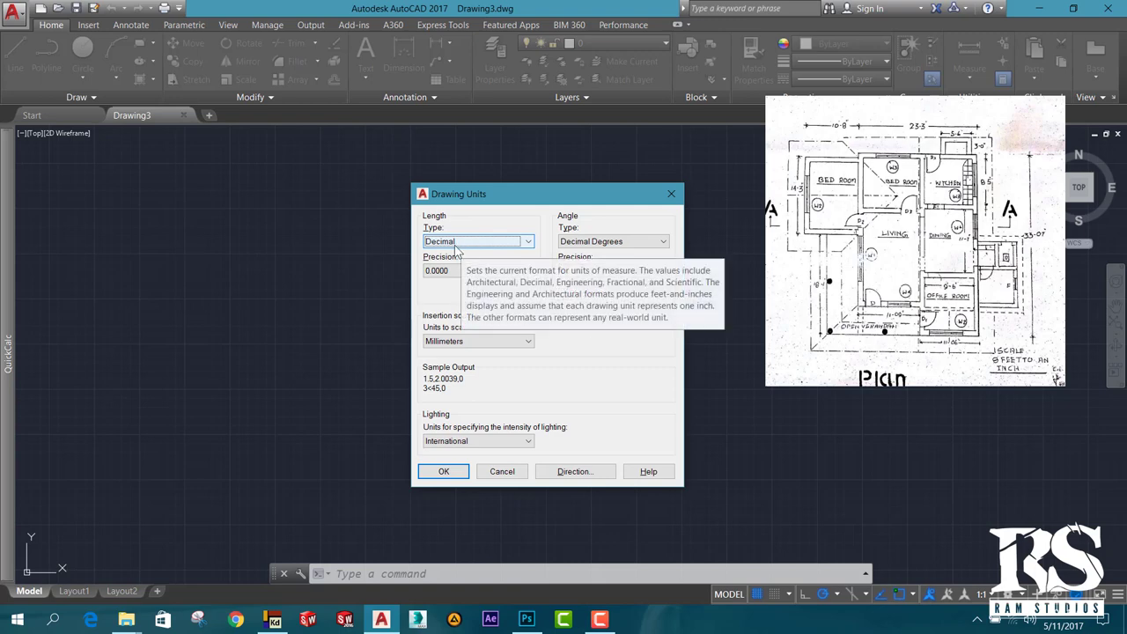
mouse_move(475, 241)
left_click(430, 246)
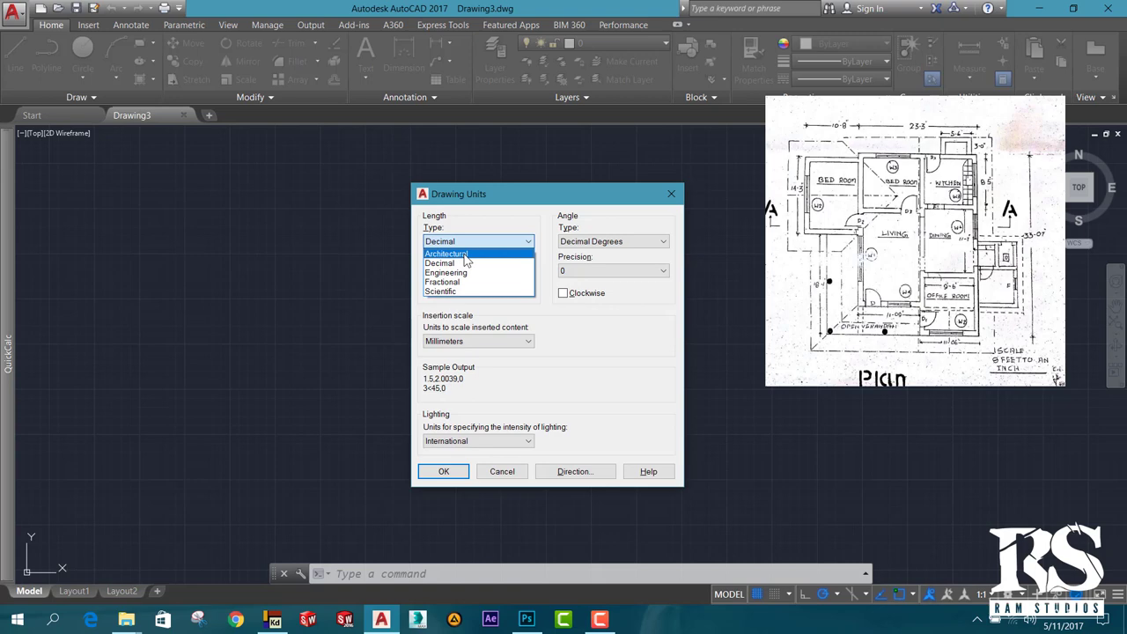
left_click(466, 254)
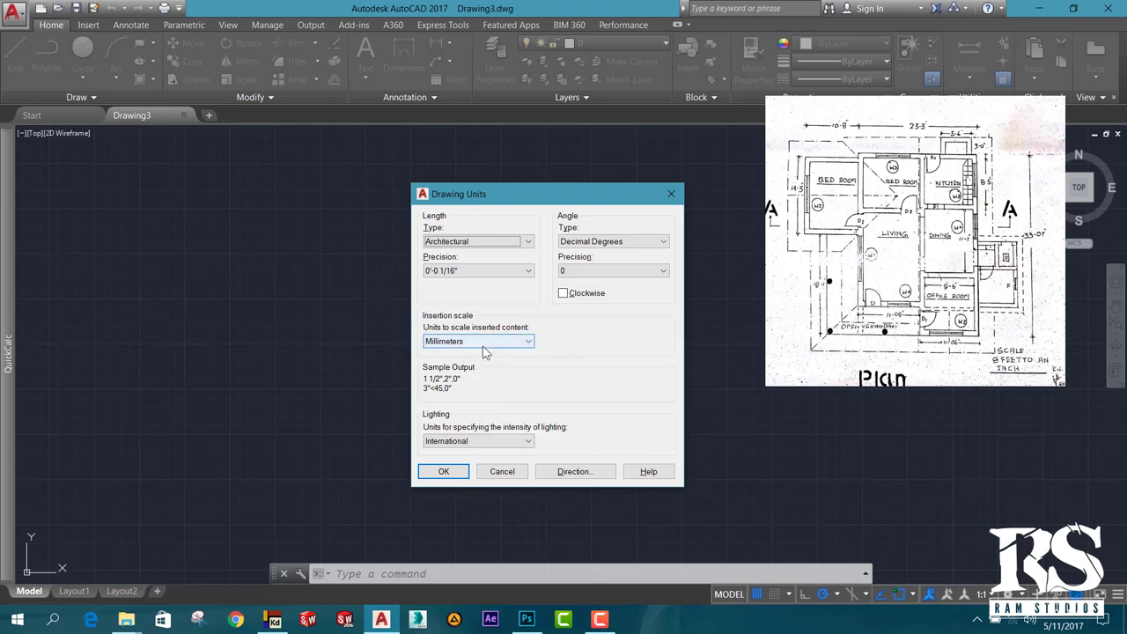
mouse_move(478, 342)
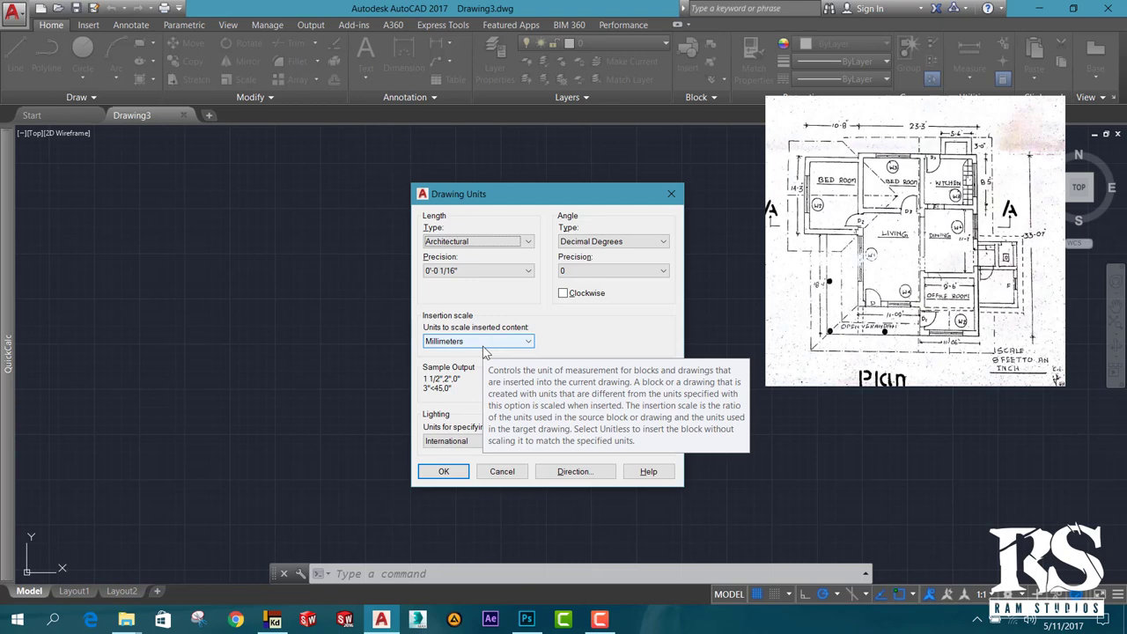
left_click(444, 473)
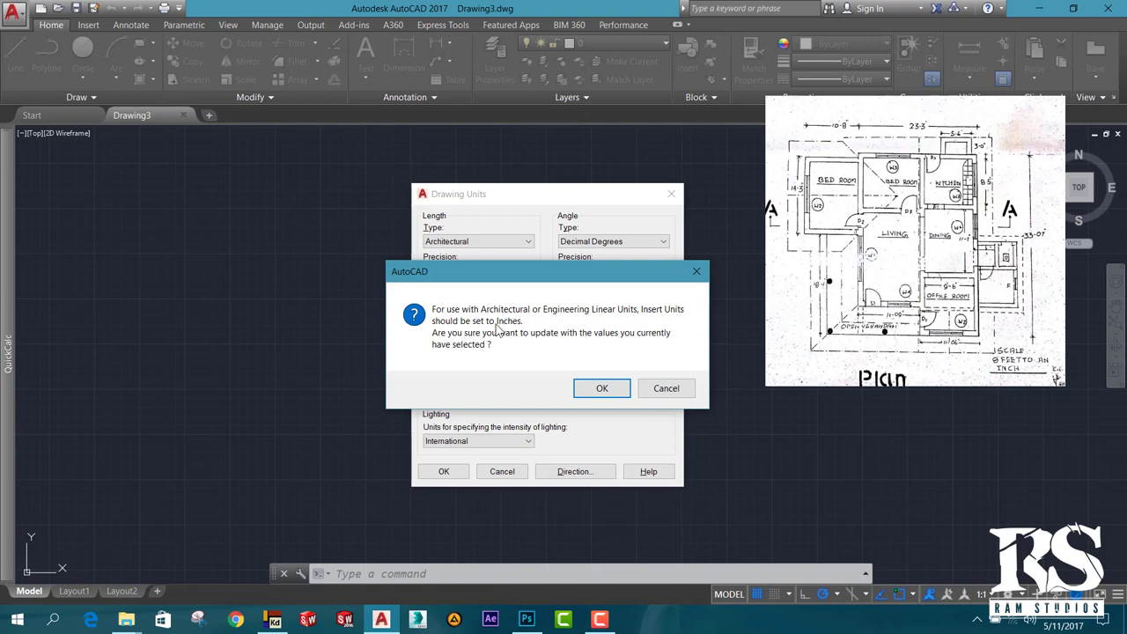
left_click(666, 388)
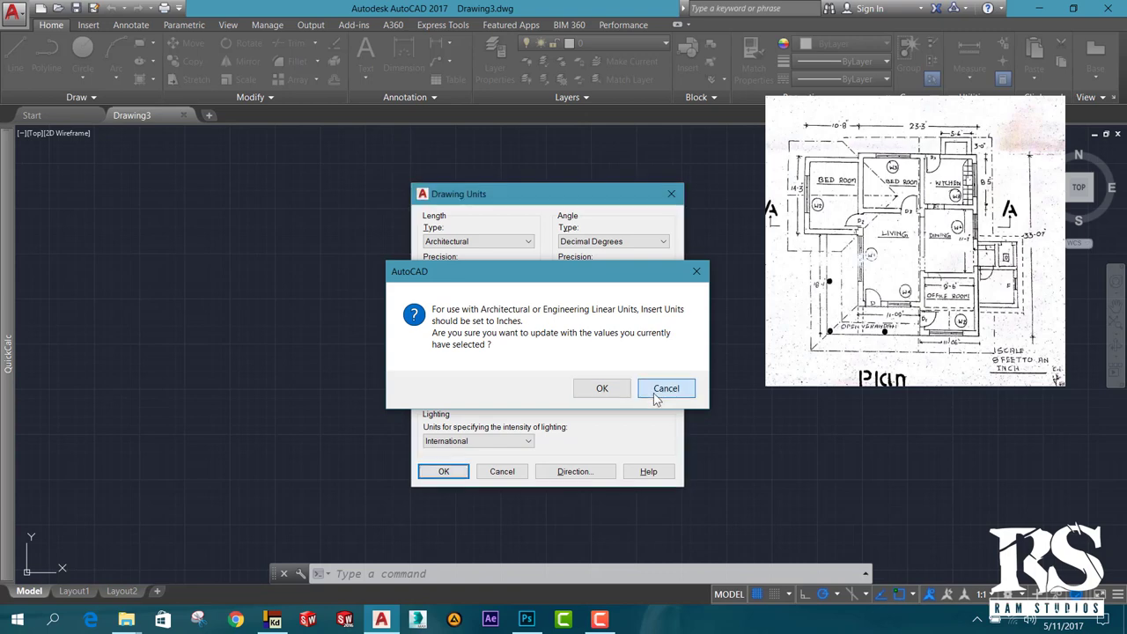
- Set insertion scale to Inches and length precision to 0'-0", then apply the units
left_click(460, 342)
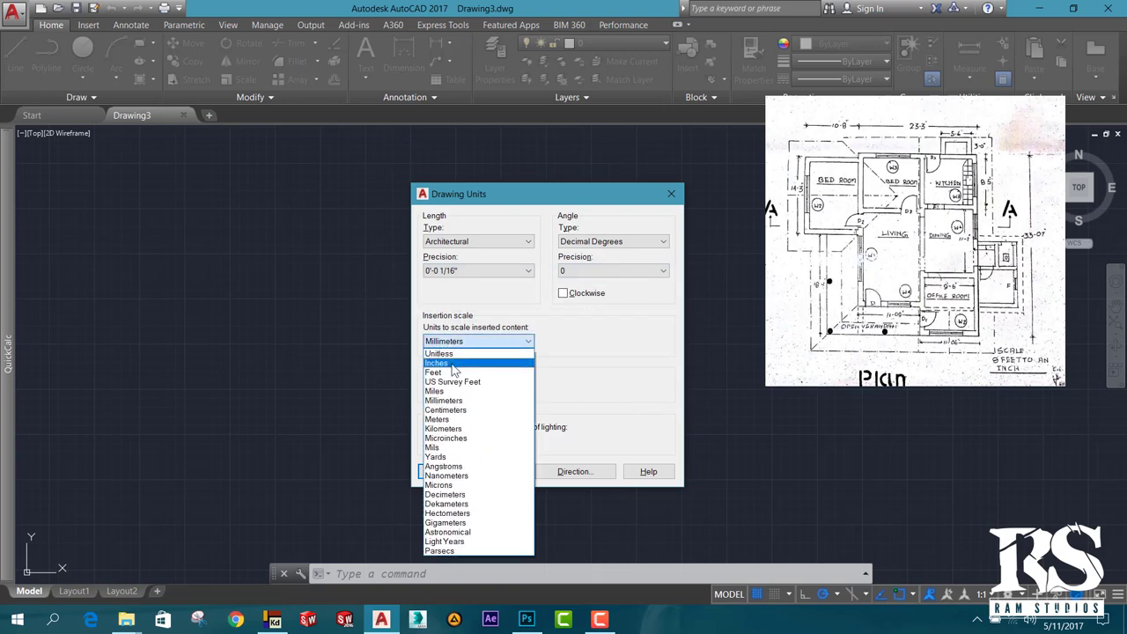
left_click(480, 364)
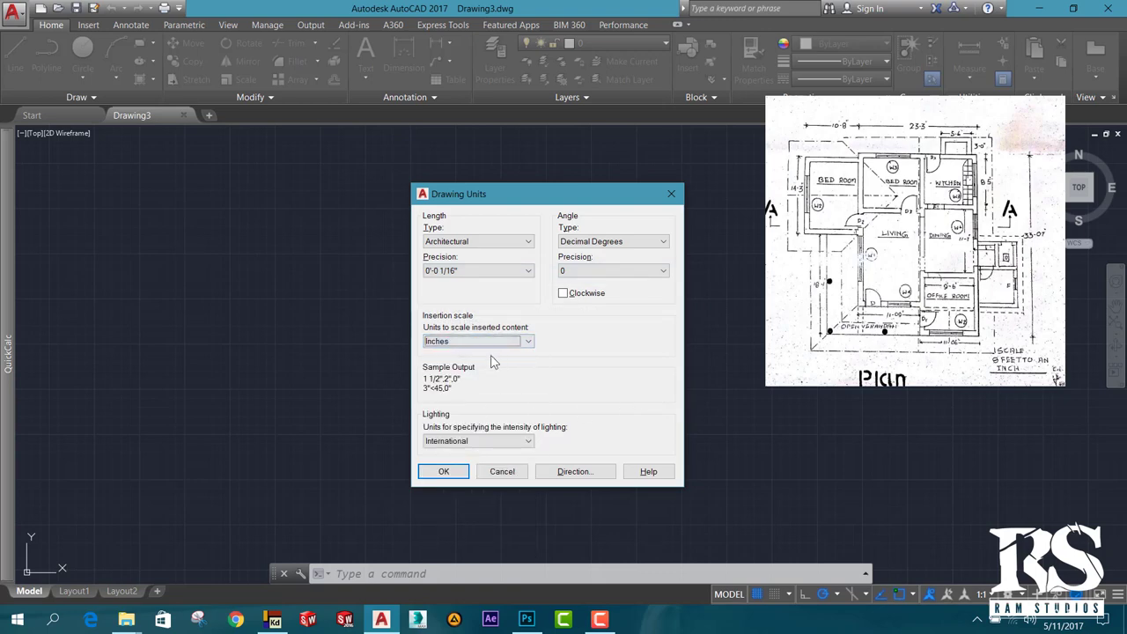
left_click(466, 271)
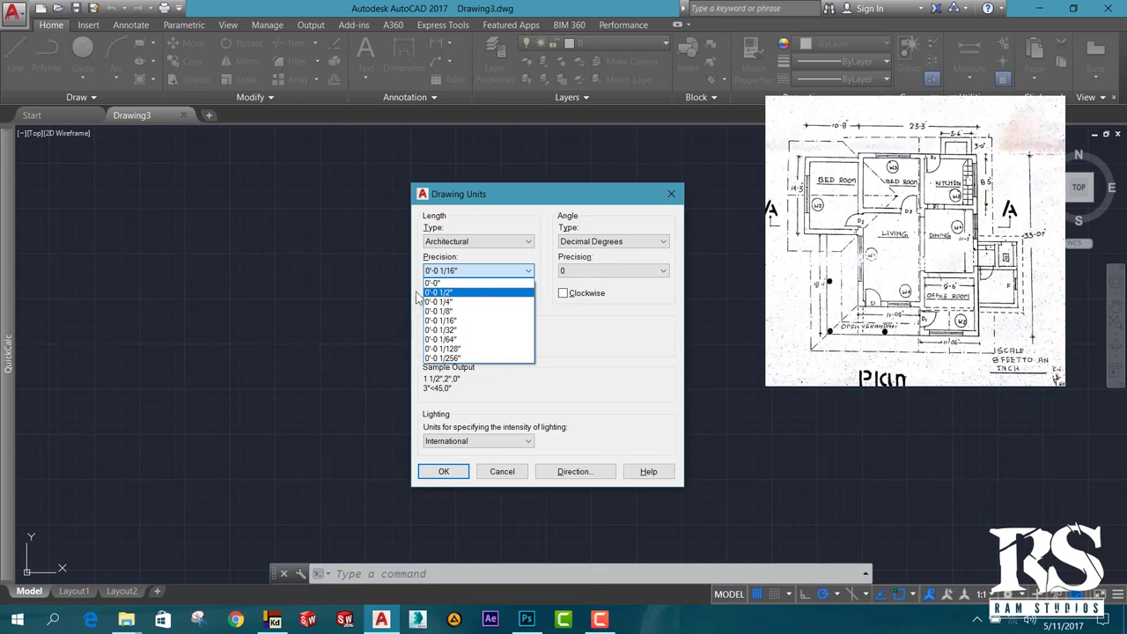
left_click(582, 348)
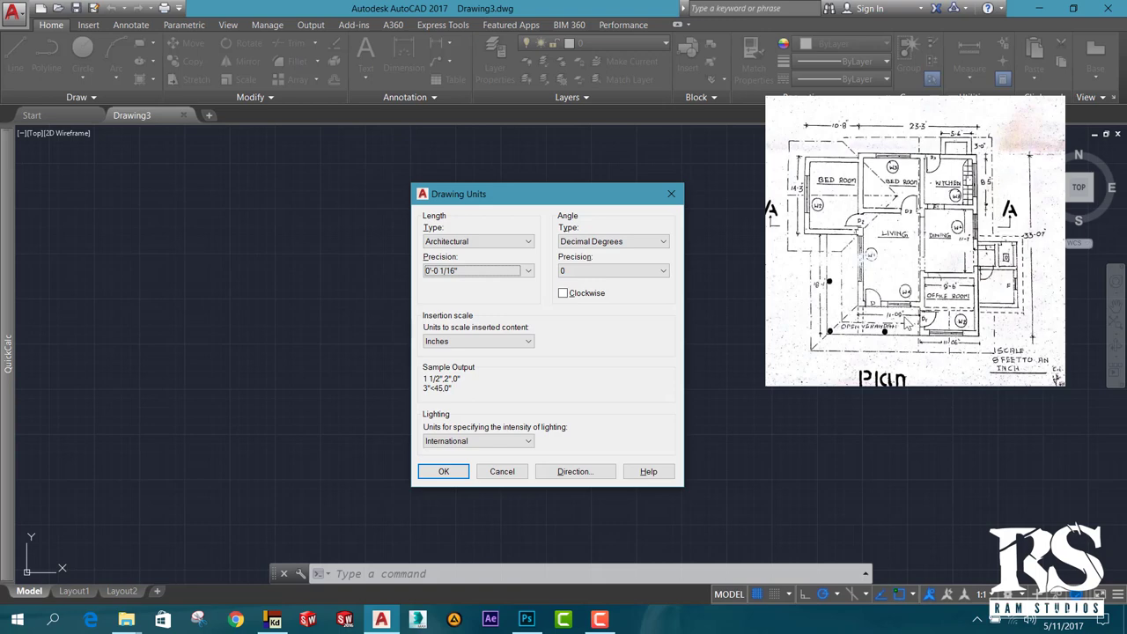
left_click(464, 269)
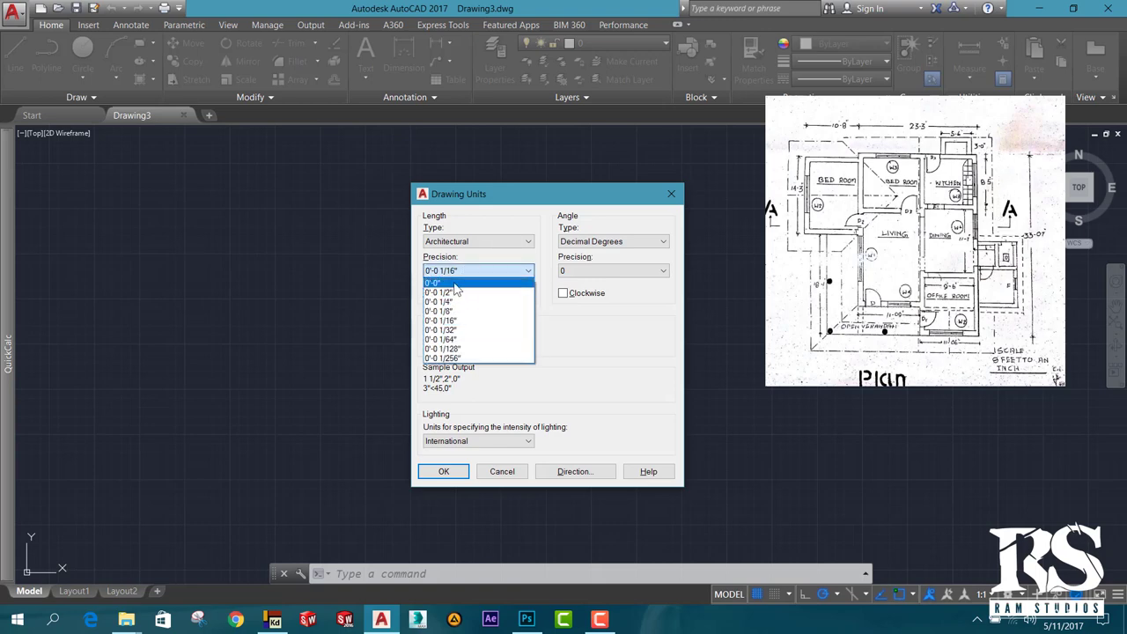
left_click(473, 284)
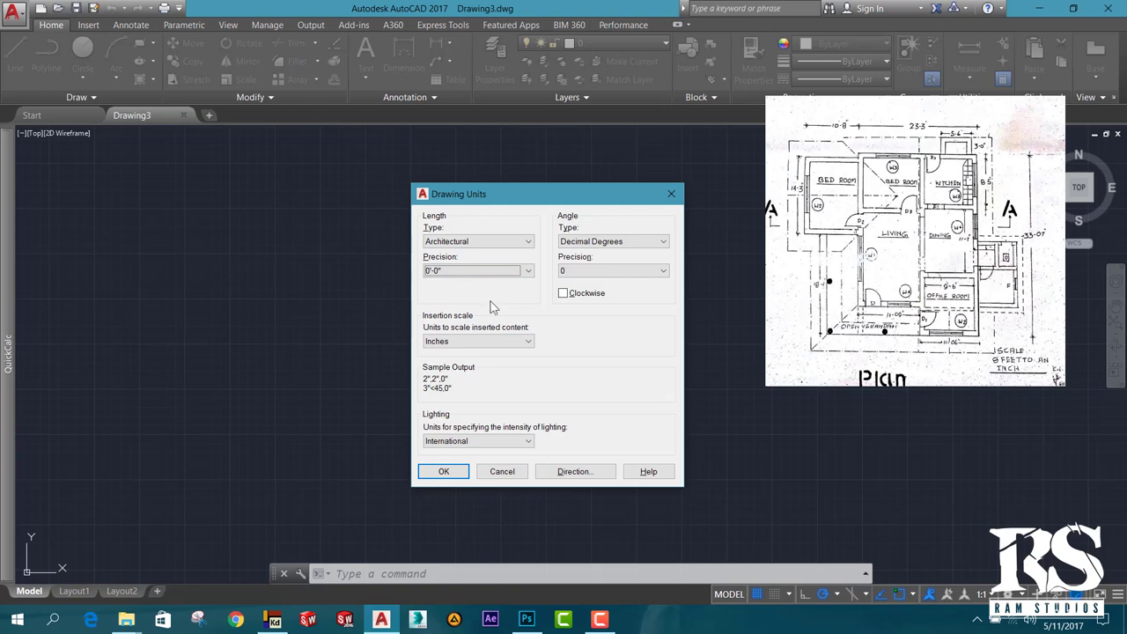
left_click(443, 471)
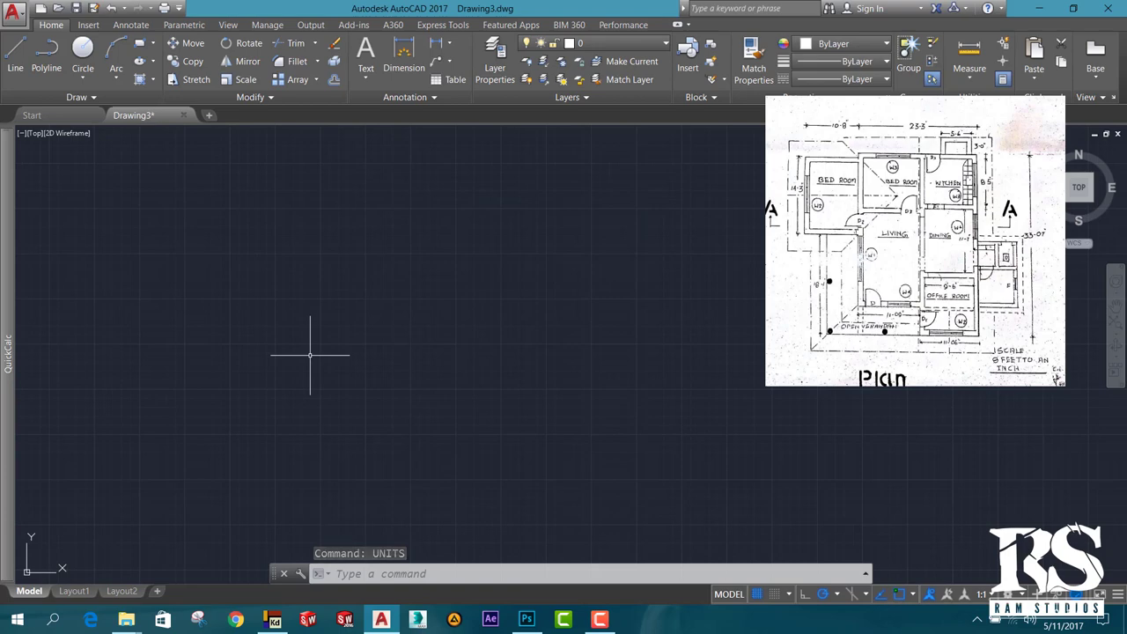
- Save the drawing as HousePlan01.dwg in the Home Plan folder on the Desktop
left_click(76, 7)
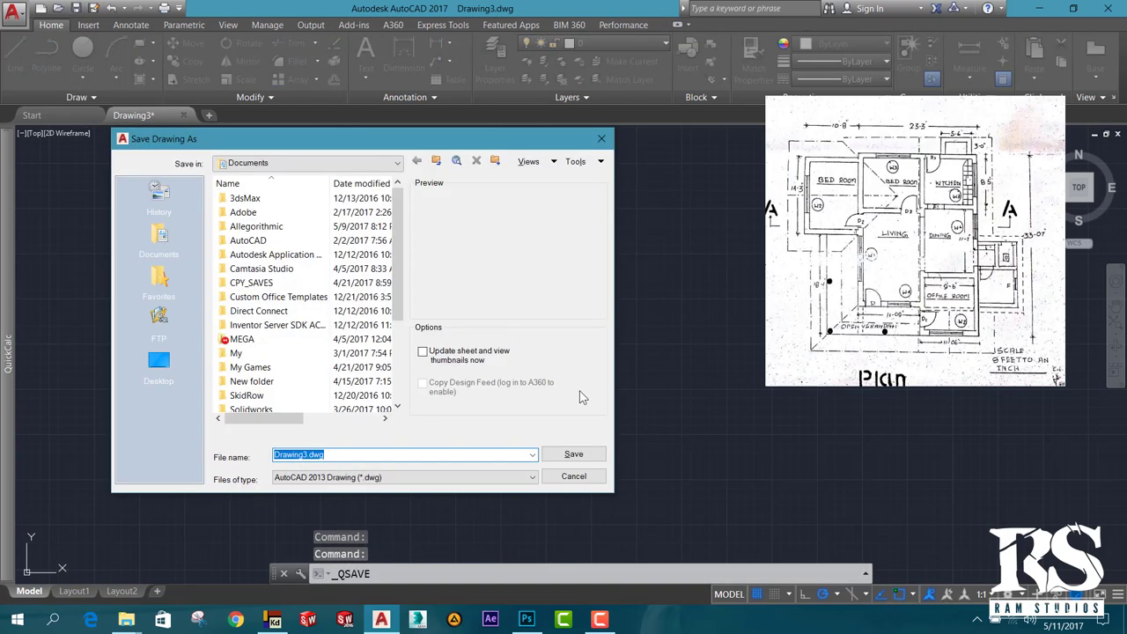
left_click_drag(397, 310, 397, 394)
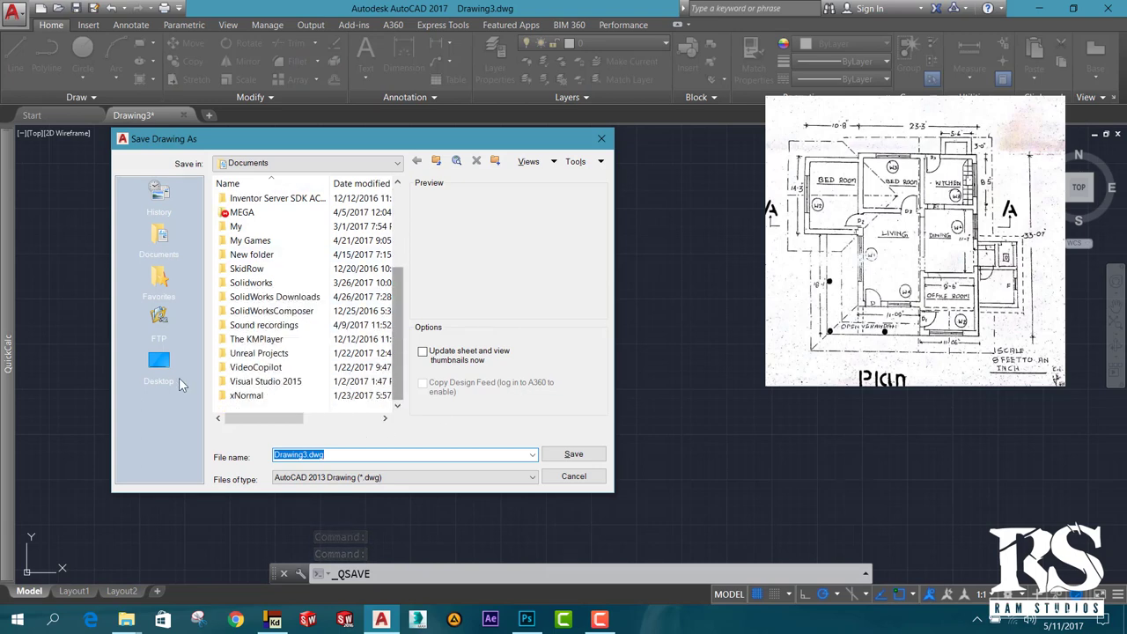
left_click(158, 365)
double_click(251, 282)
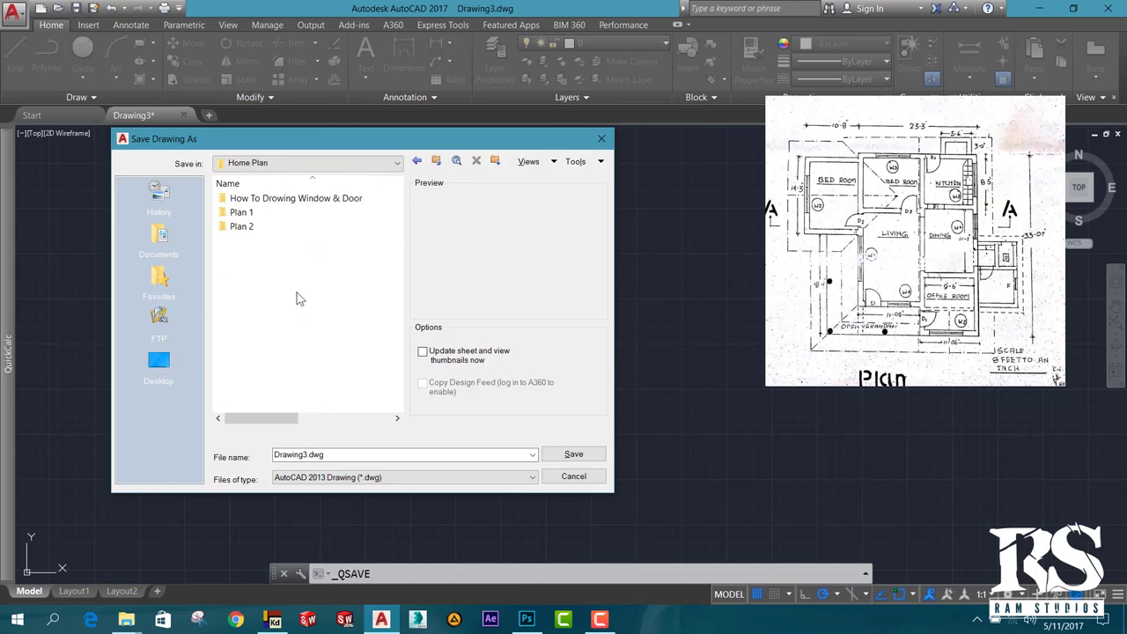
double_click(349, 458)
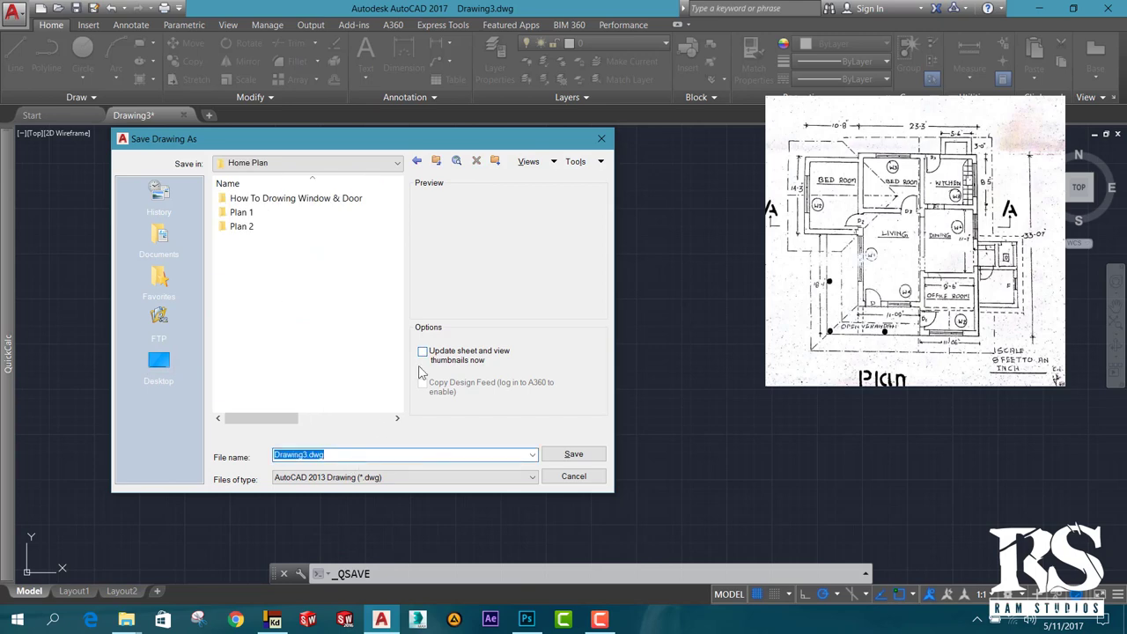
type("Ho")
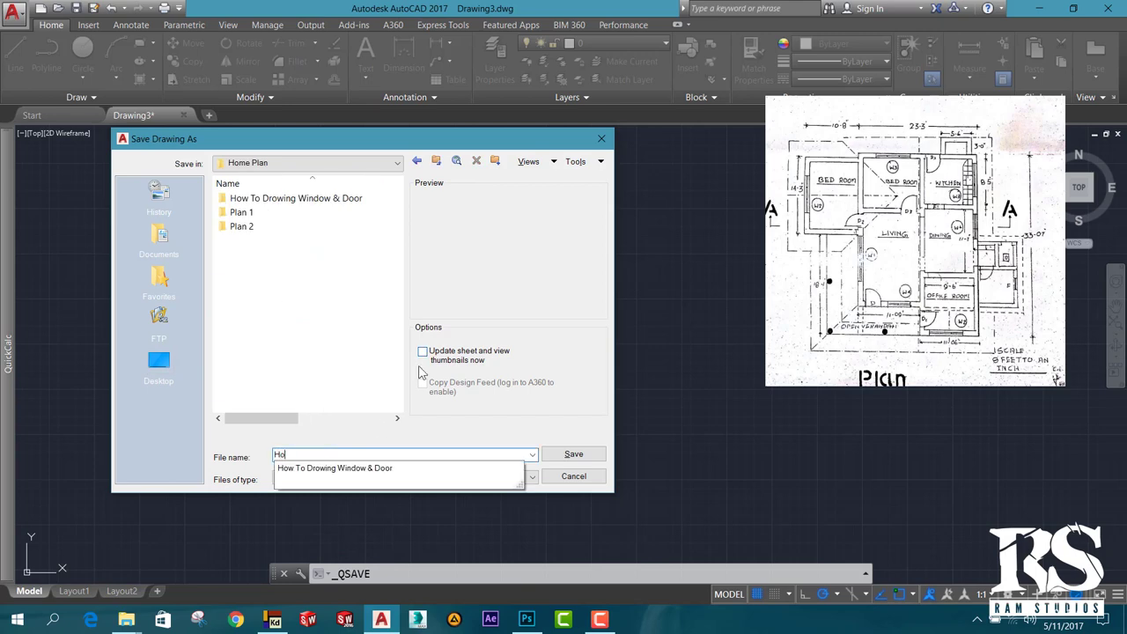
type("usePlan01")
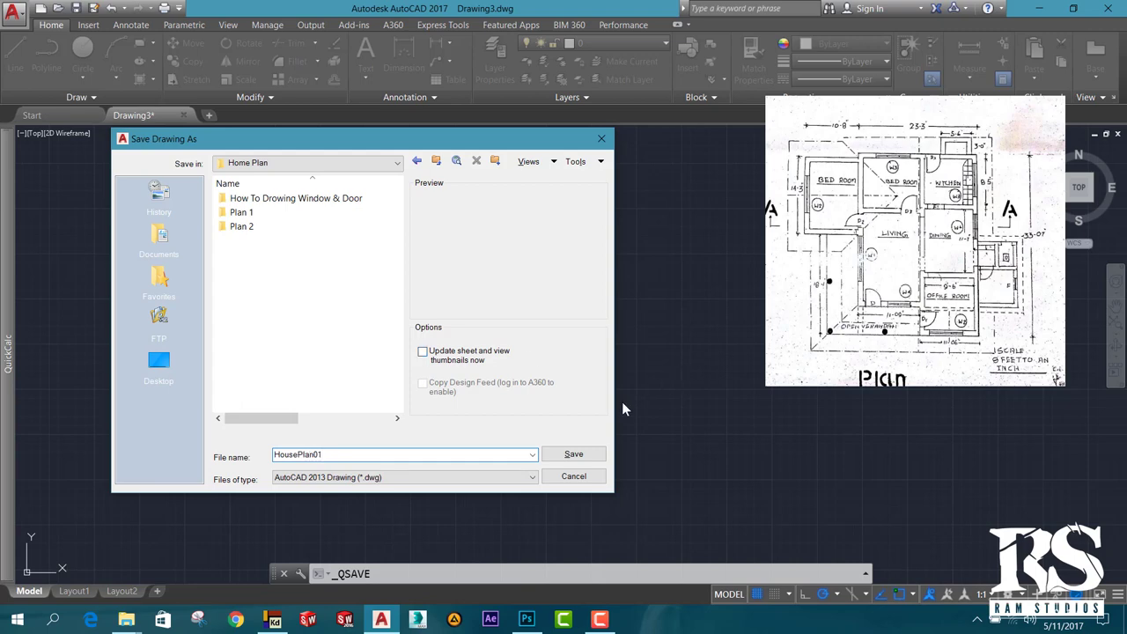
left_click(573, 454)
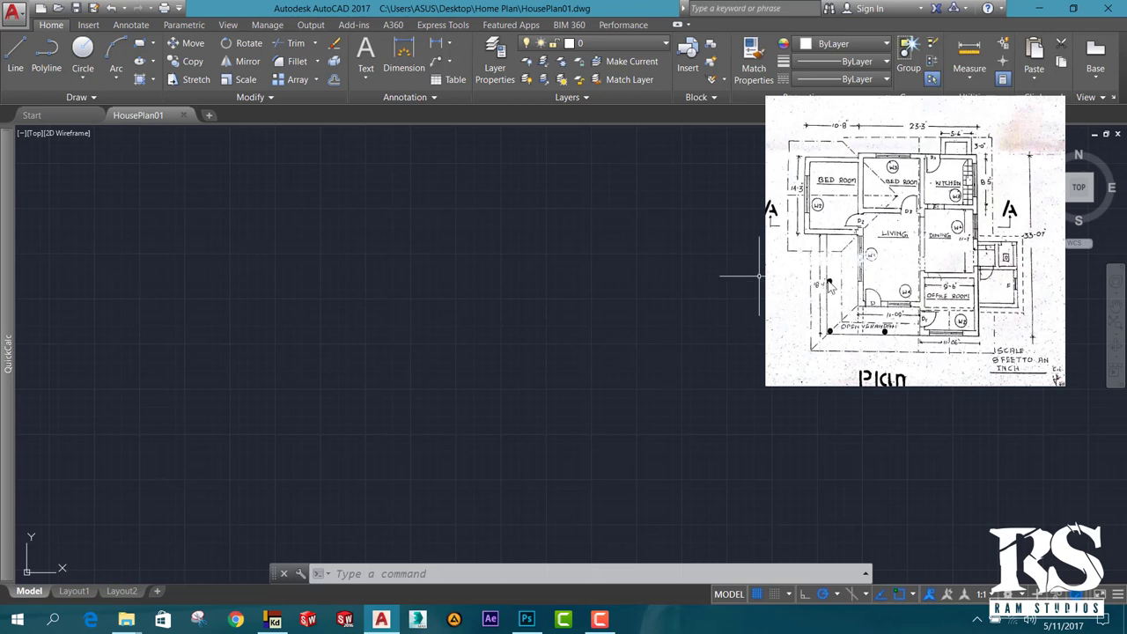
- Set LIMITS with the lower-left corner at 0,0 and the upper-right corner at 50',50'
type("l")
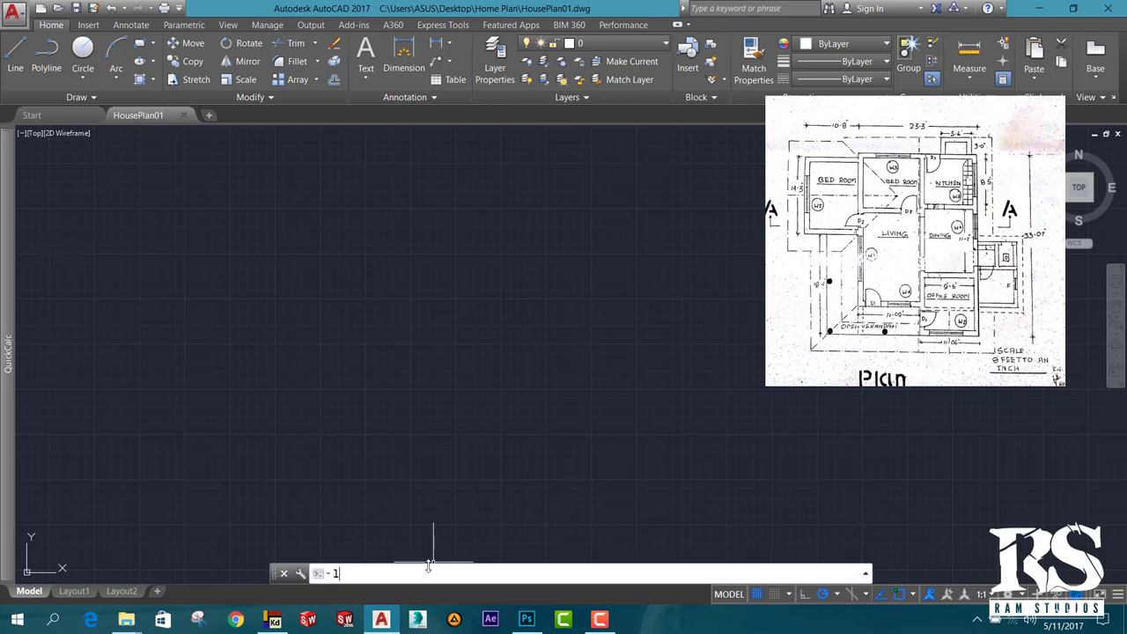
type("imits")
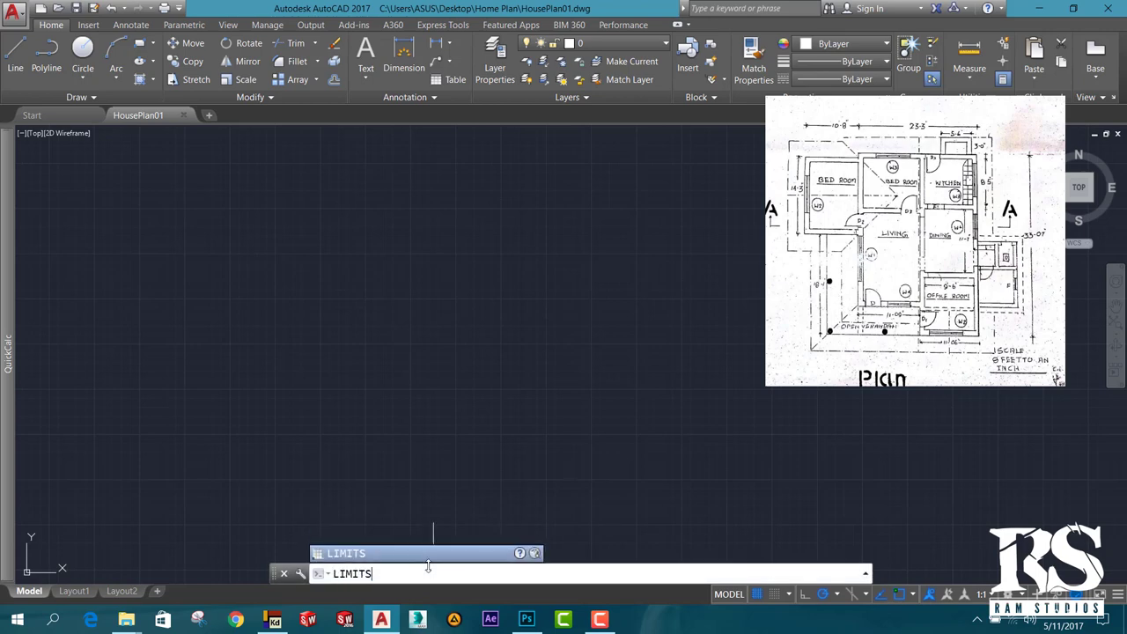
key("Return")
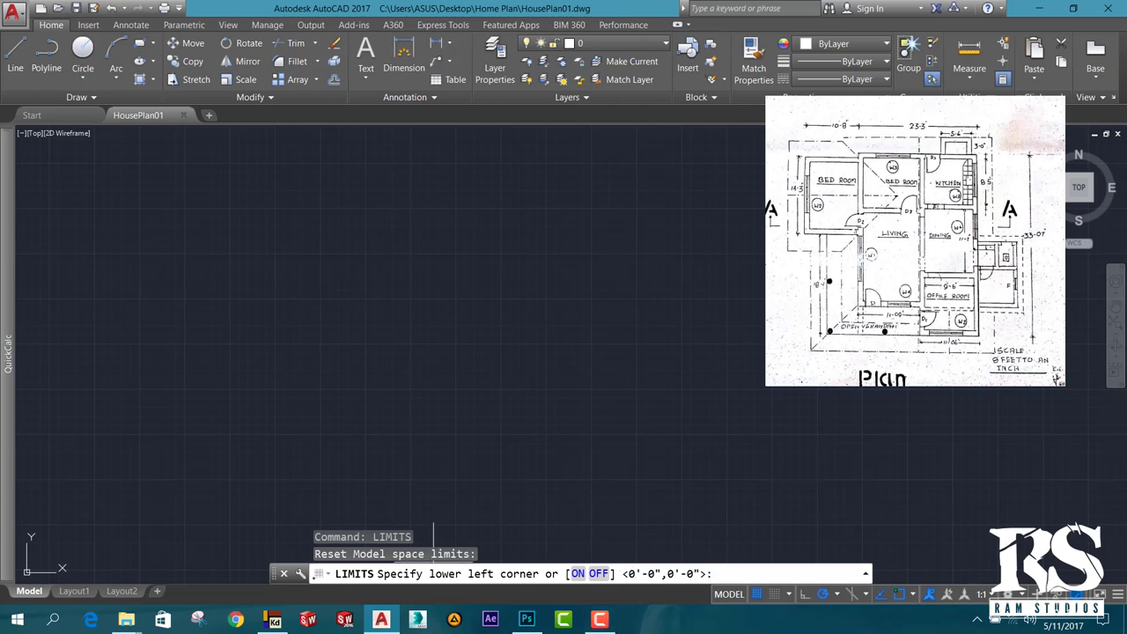
key("Return")
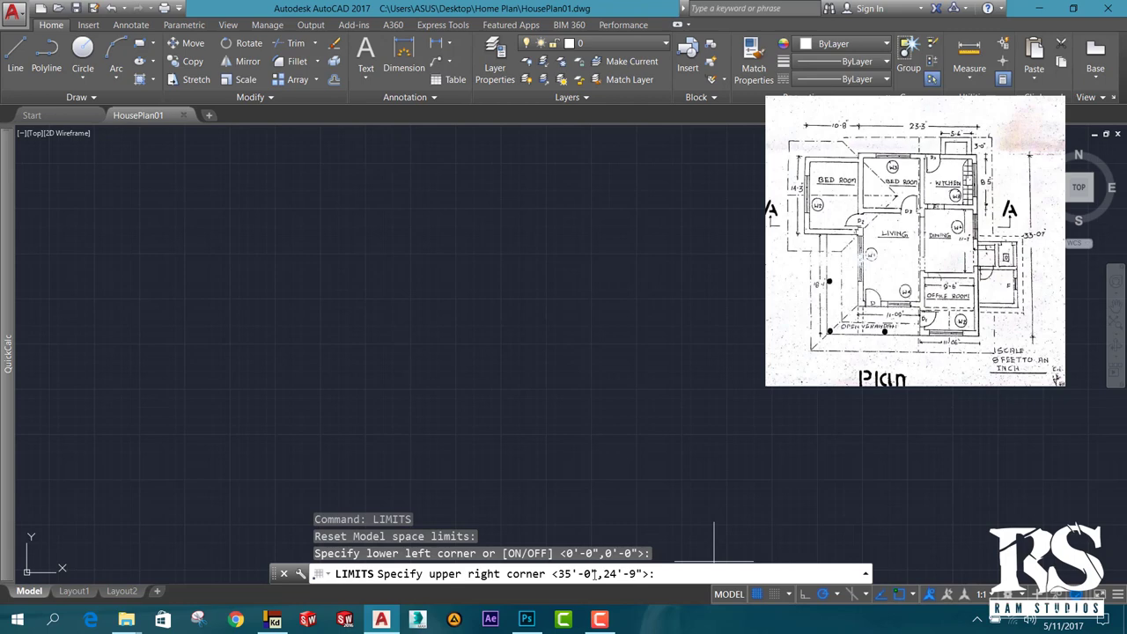
type("5")
type("0")
type("'")
type(",")
type("40")
type("'")
left_click_drag(688, 573, 694, 573)
type("5")
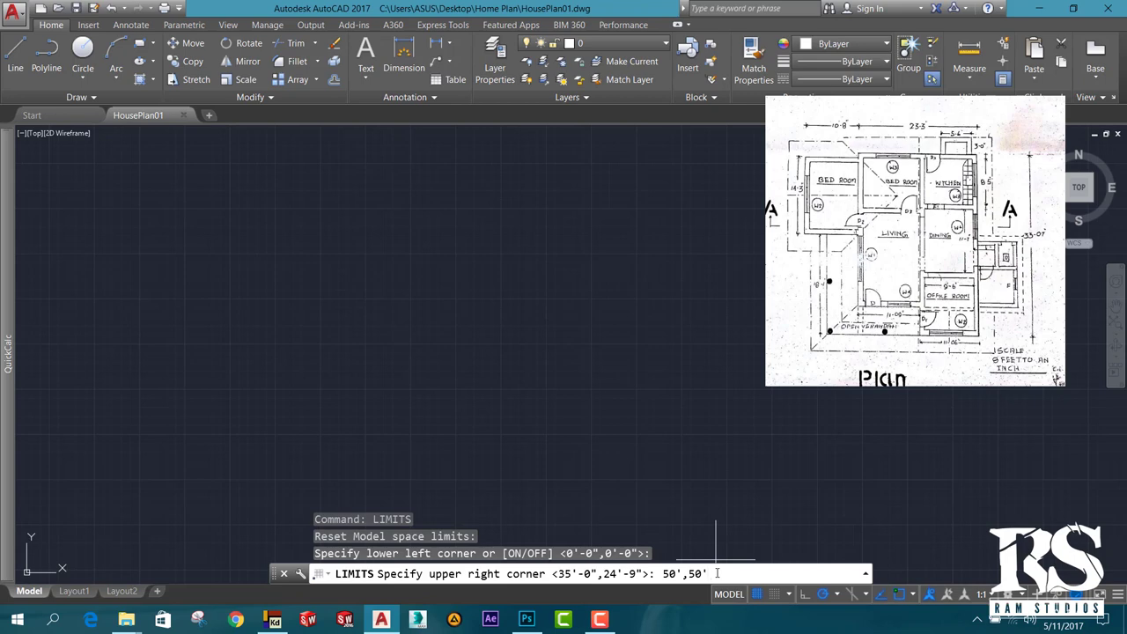
key("Return")
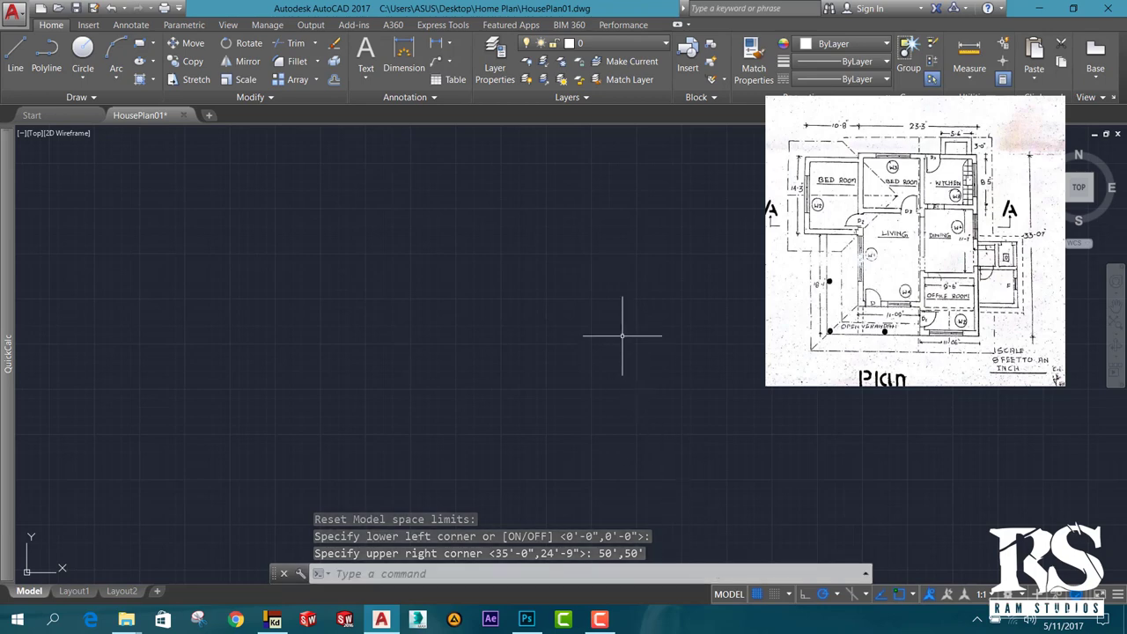
- Draw a rectangle (REC) from 0,0 with a 50' width and 50' height
type("REC")
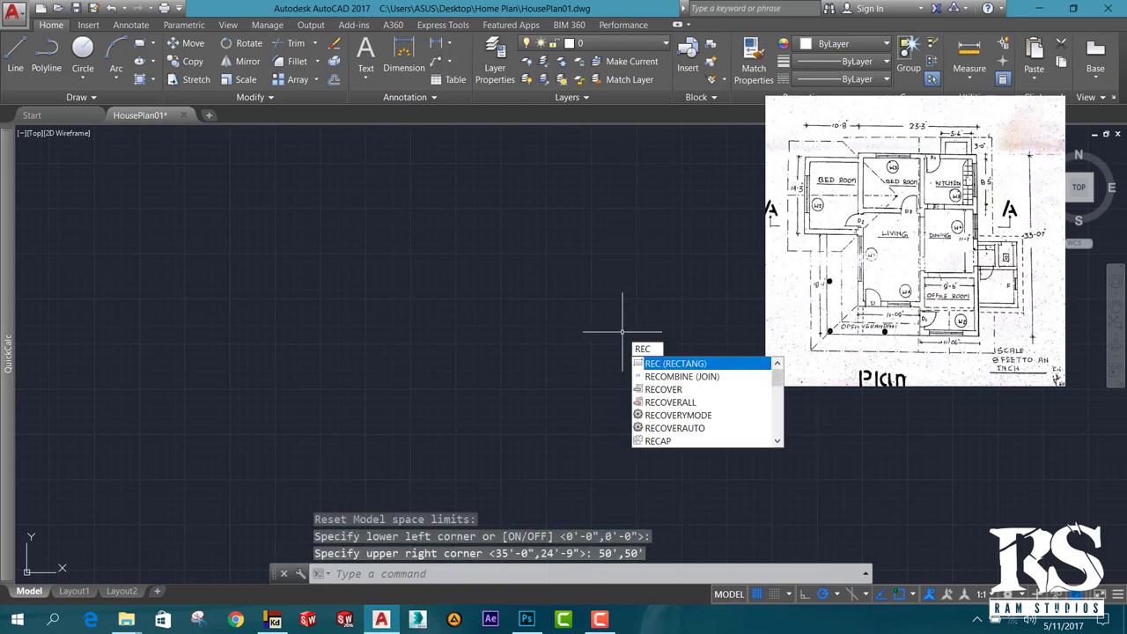
key("Return")
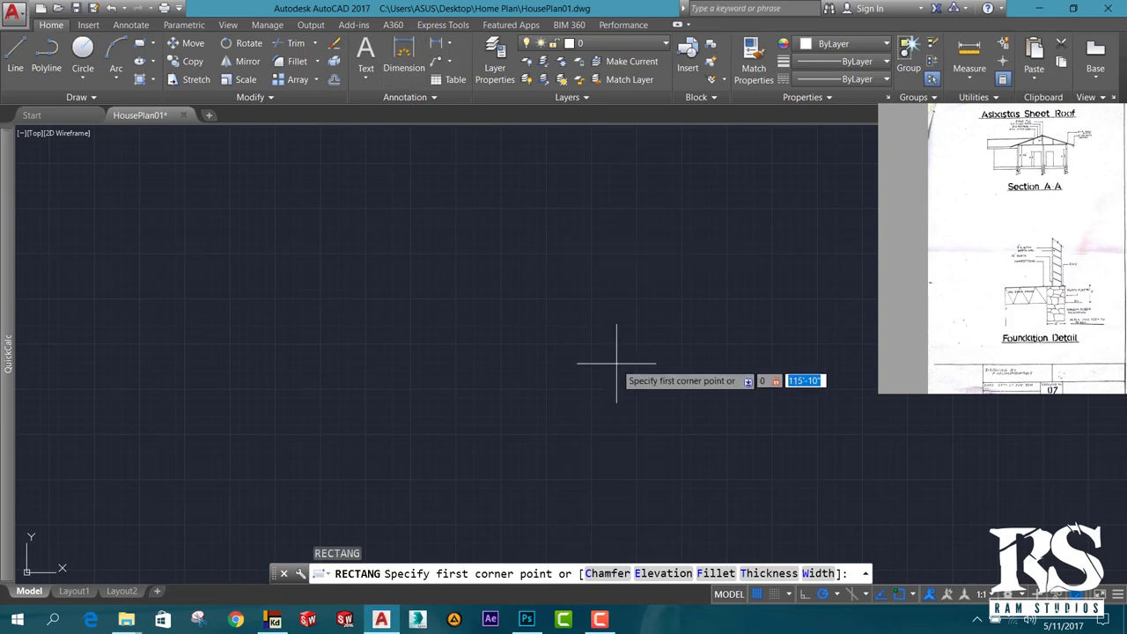
type("0")
key("Return")
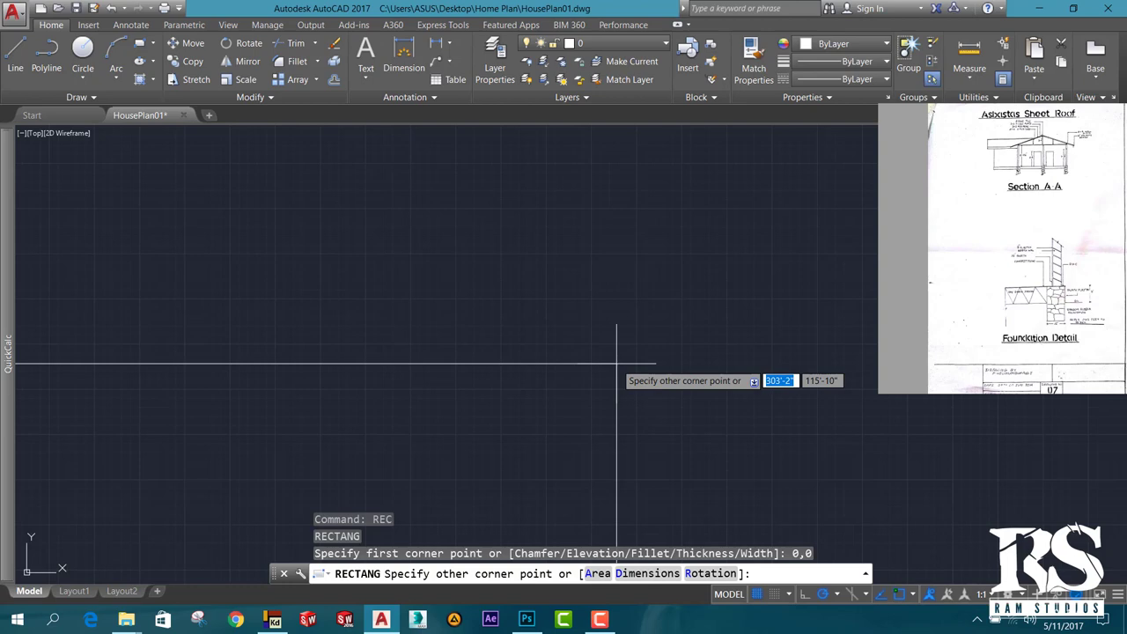
type("50")
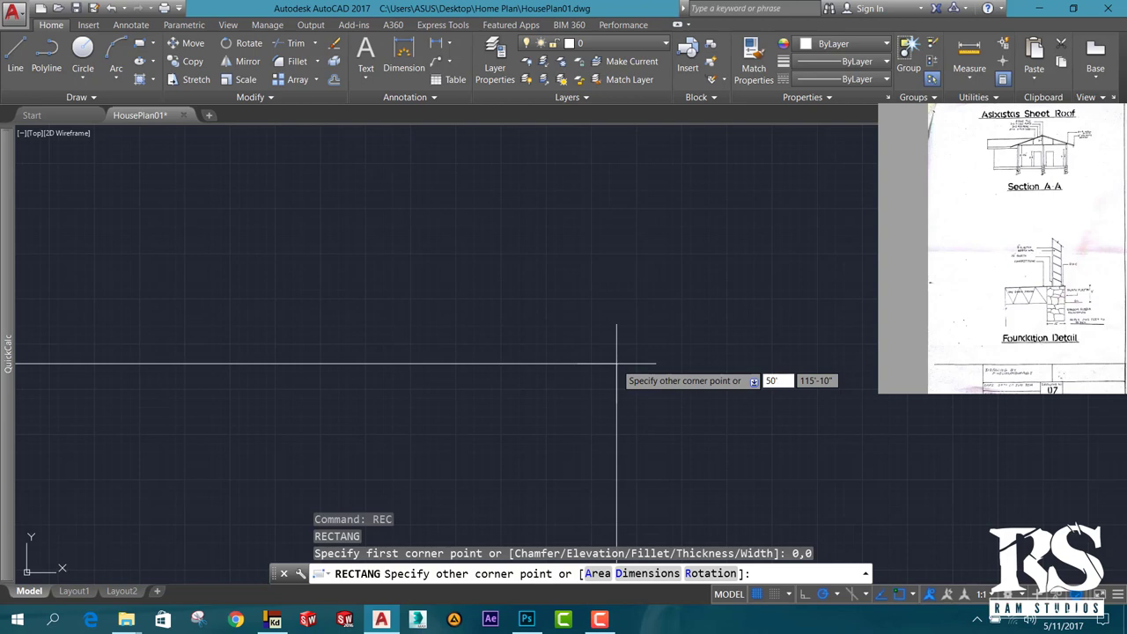
key("Tab")
type("50")
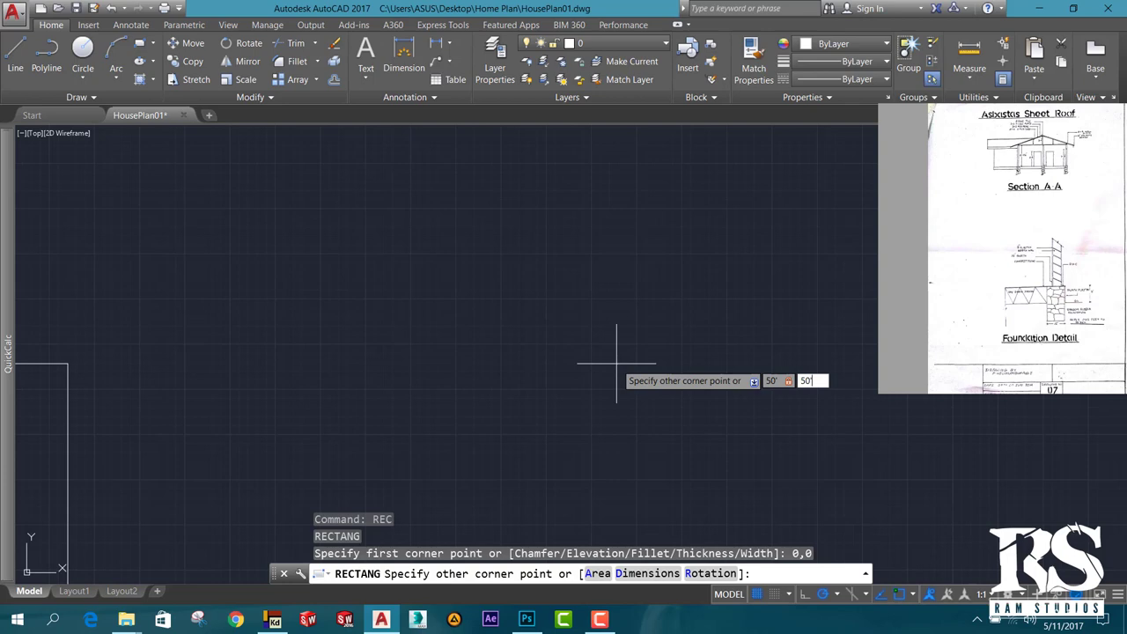
key("Return")
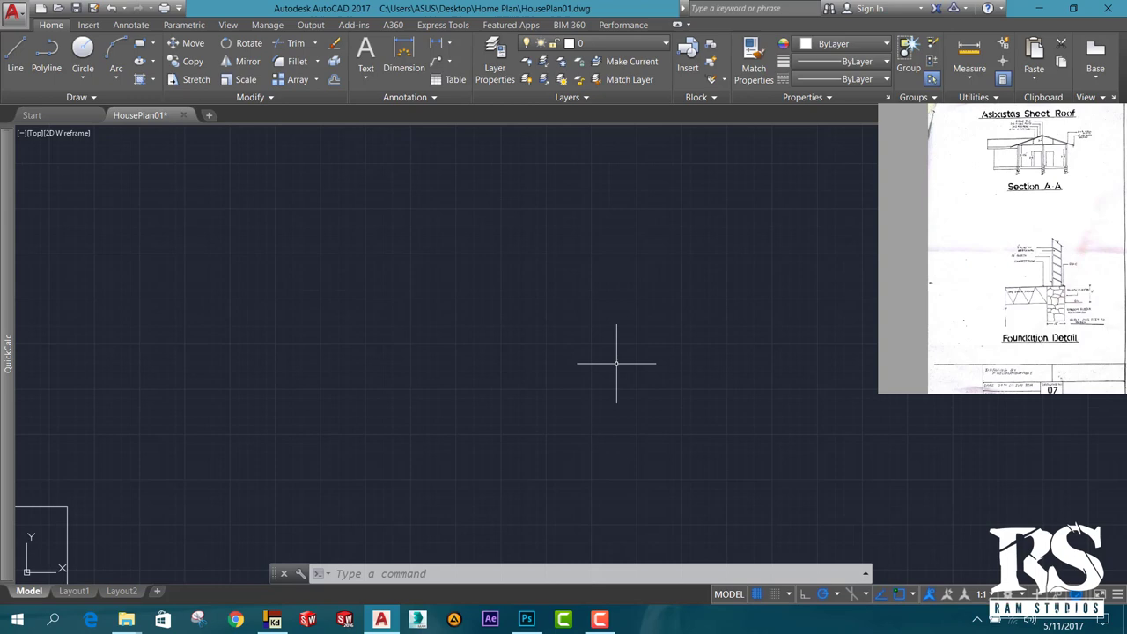
- Zoom All to fit the entire 50' square boundary in the view
type("z")
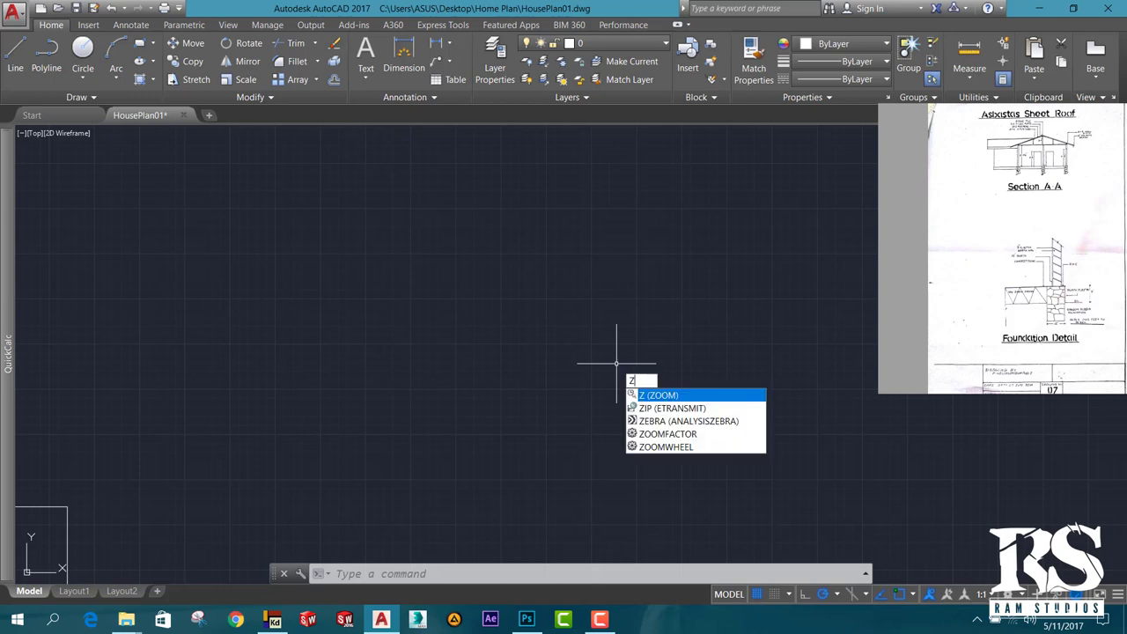
key("Return")
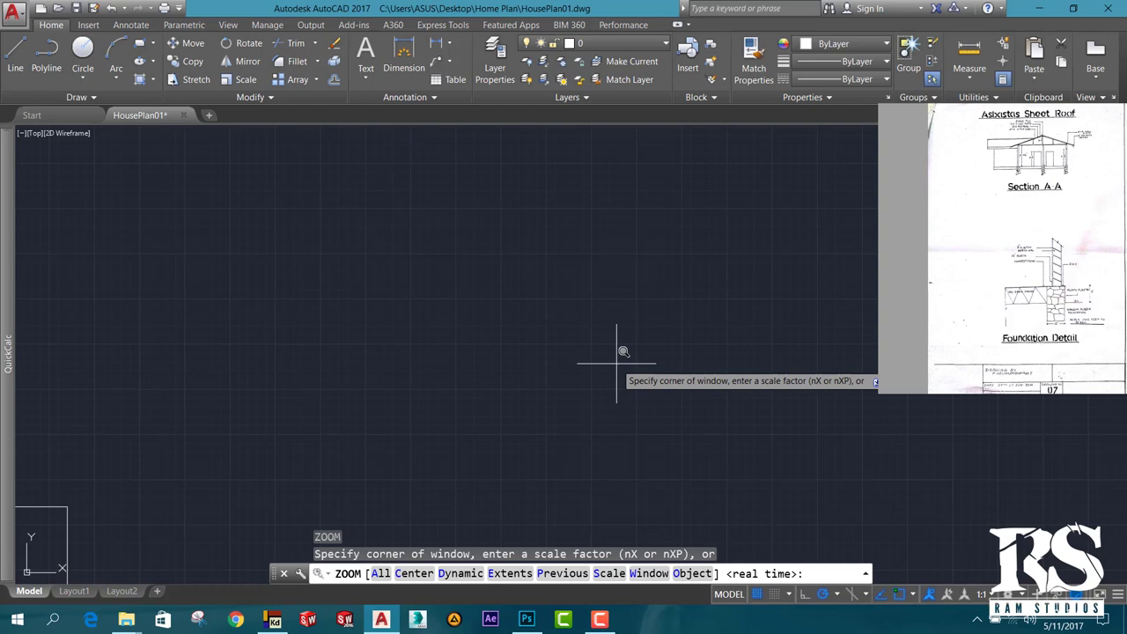
left_click(383, 577)
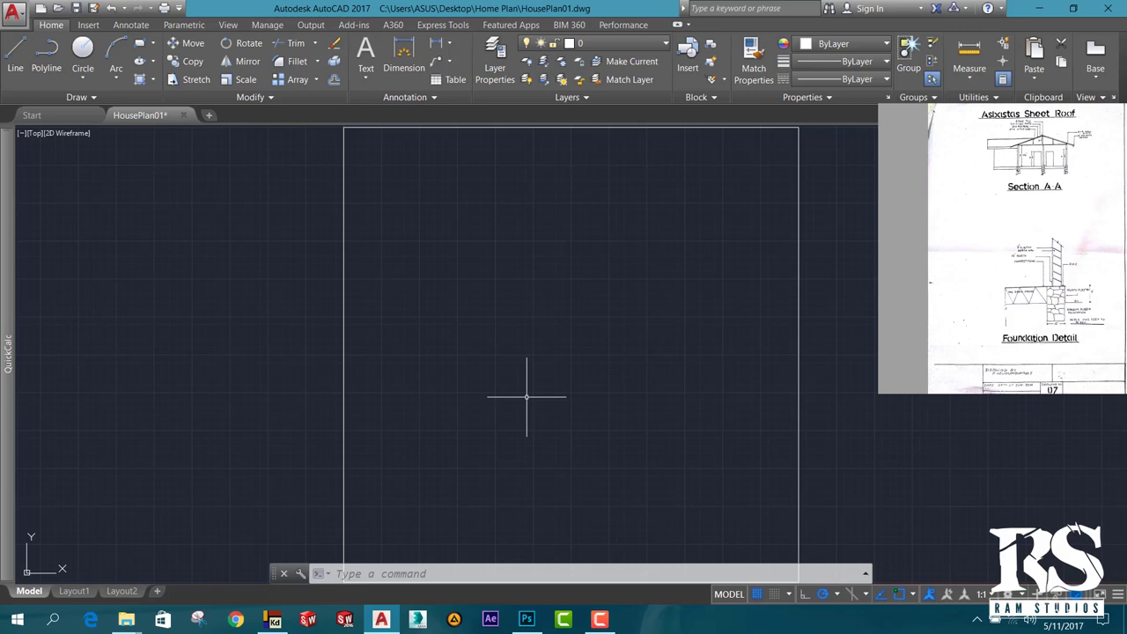
- Bring the pinned roof-section and foundation-detail sheet onscreen and close it via its context menu
scroll(1009, 347, "down", 2)
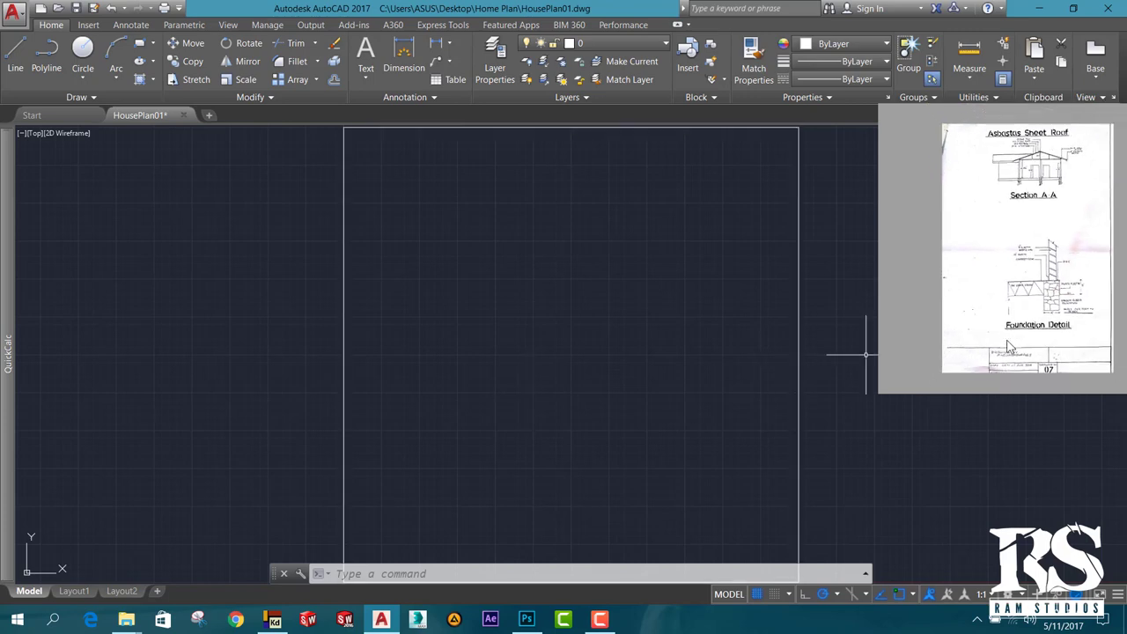
scroll(1009, 348, "up", 2)
right_click(1005, 353)
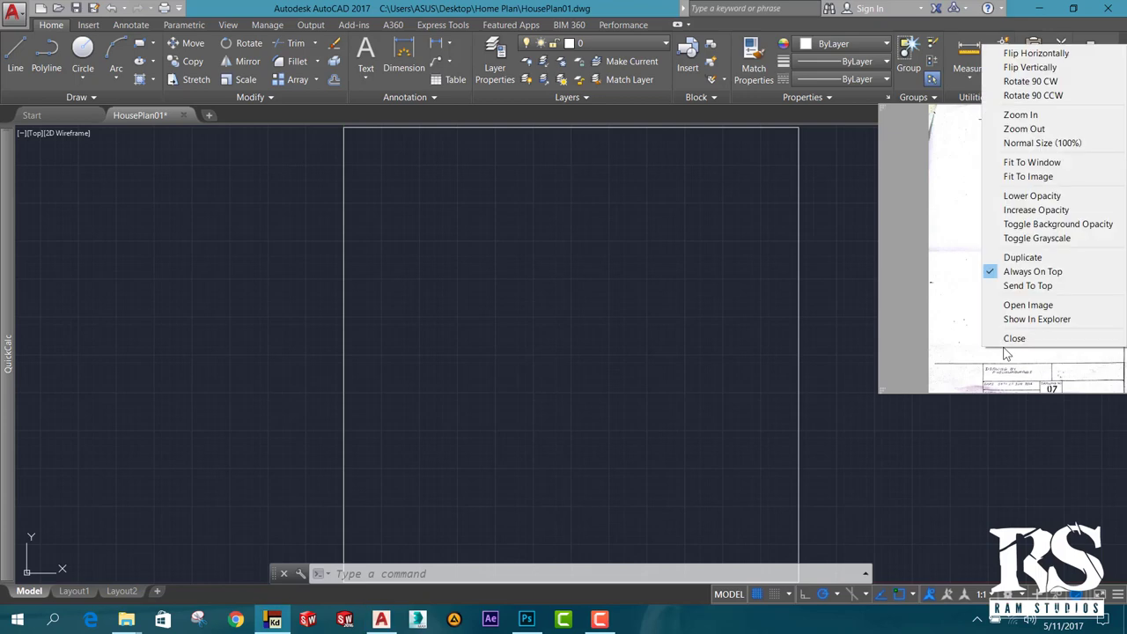
key("Escape")
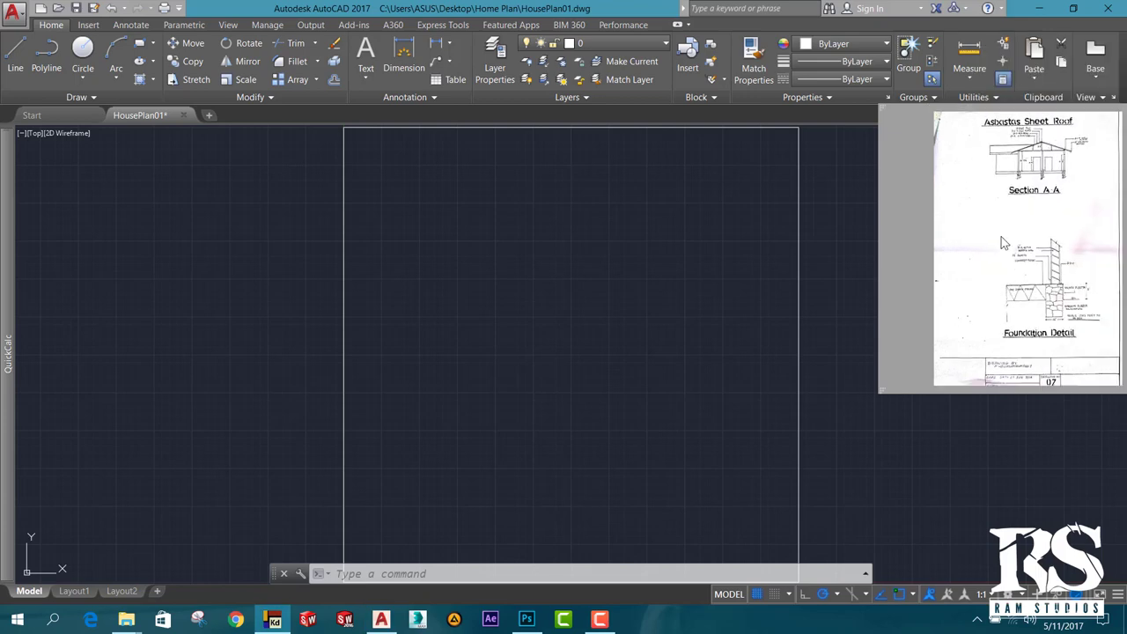
left_click_drag(1004, 317, 918, 300)
right_click(919, 301)
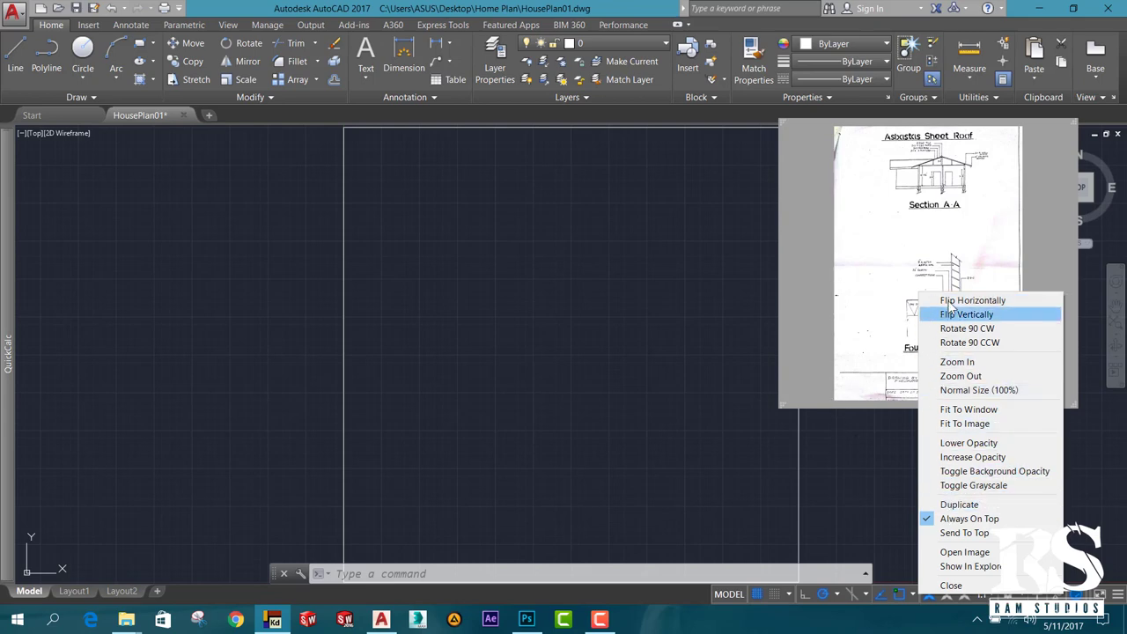
left_click(953, 554)
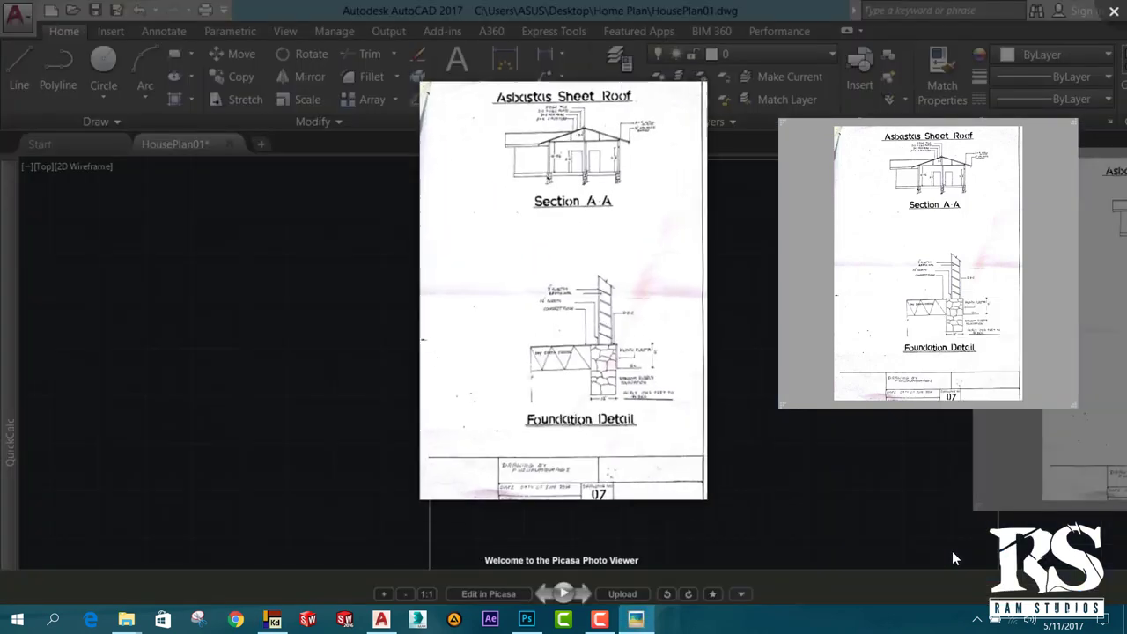
key("Escape")
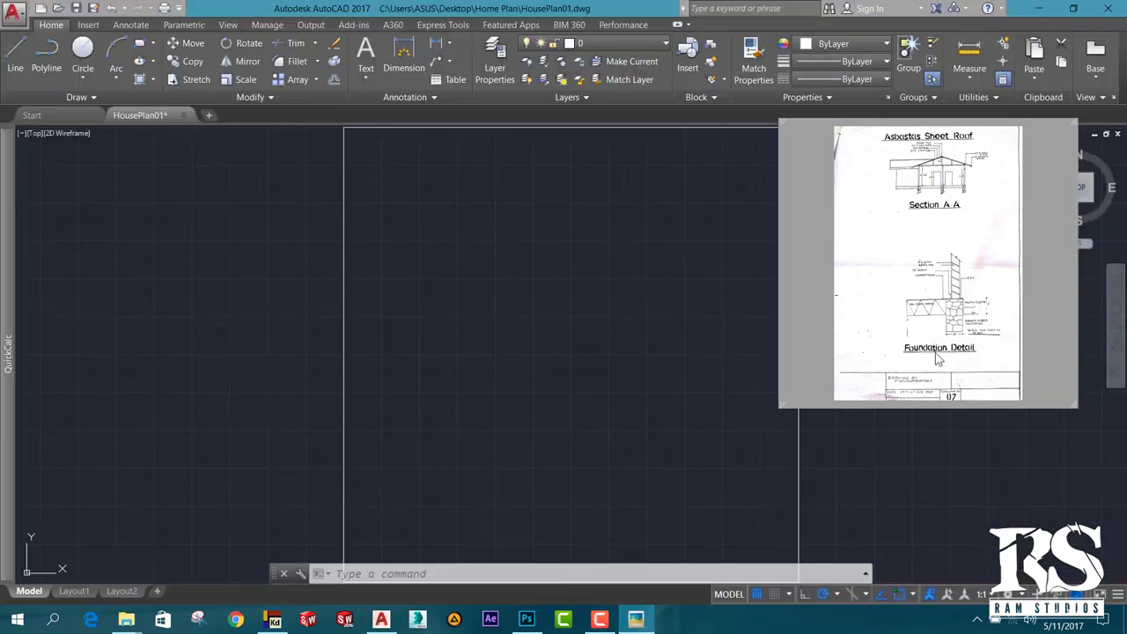
right_click(913, 374)
left_click(900, 381)
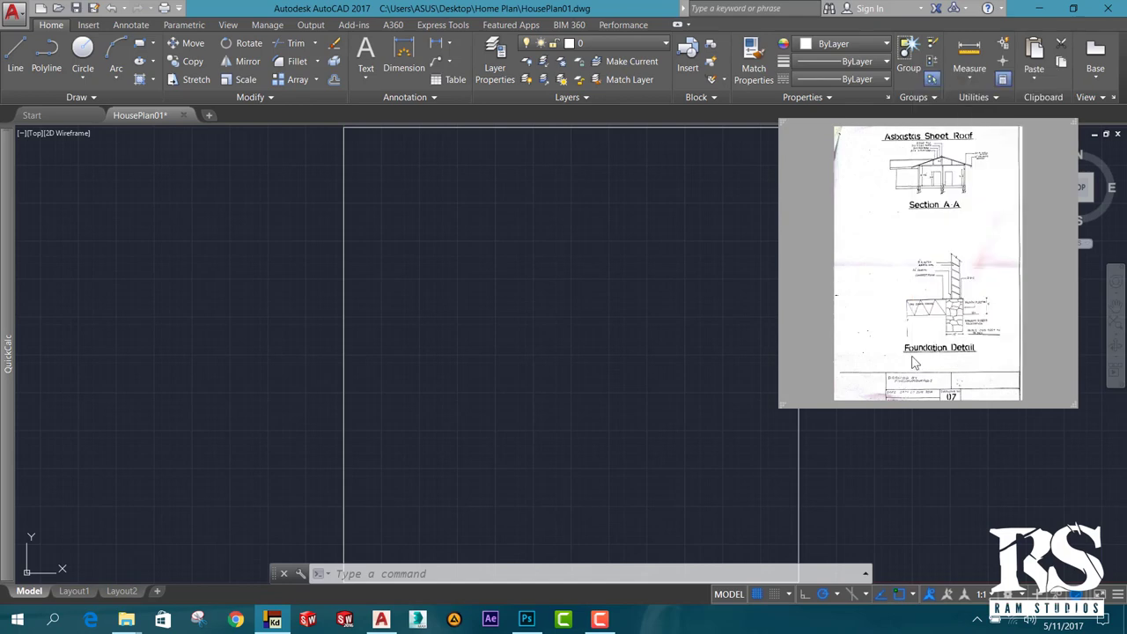
right_click(985, 390)
left_click(1002, 372)
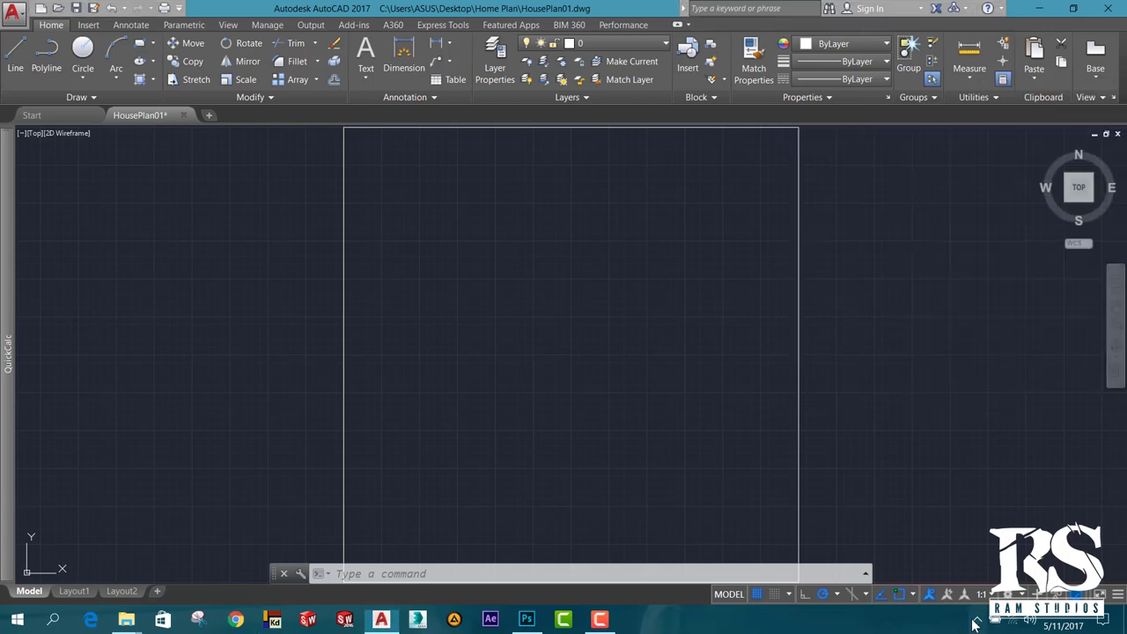
- Load the house plan JPG as a new pinned image from the tray icon
left_click(976, 619)
right_click(978, 560)
left_click(1009, 344)
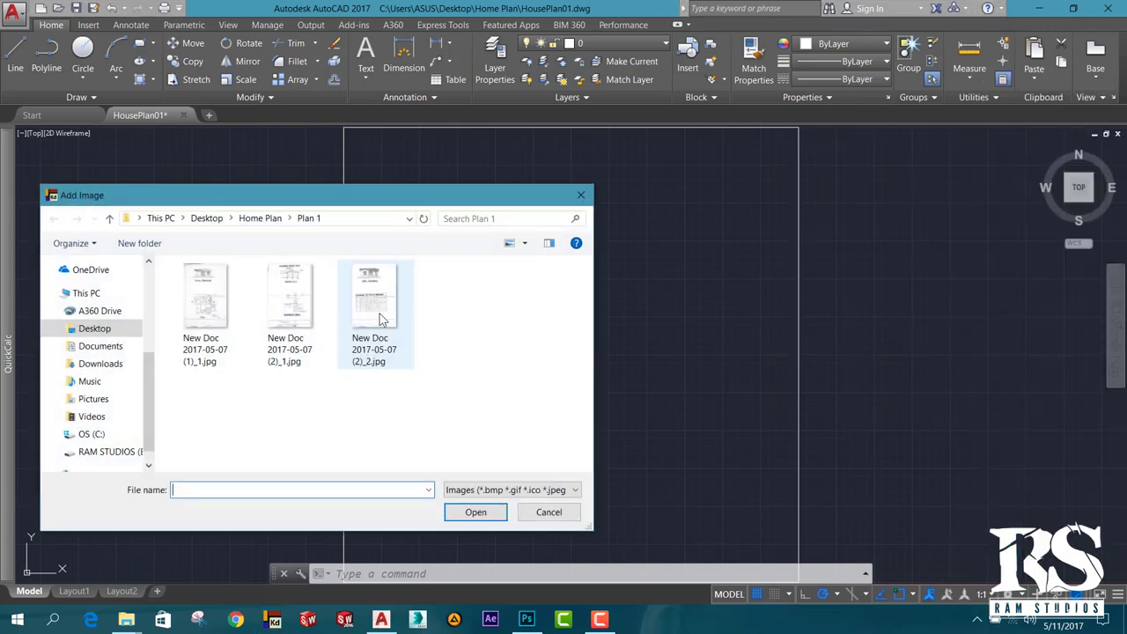
left_click(231, 297)
double_click(231, 298)
- Move the plan image right, zoom in, and size its window to frame the Plan view
left_click_drag(526, 407, 1082, 405)
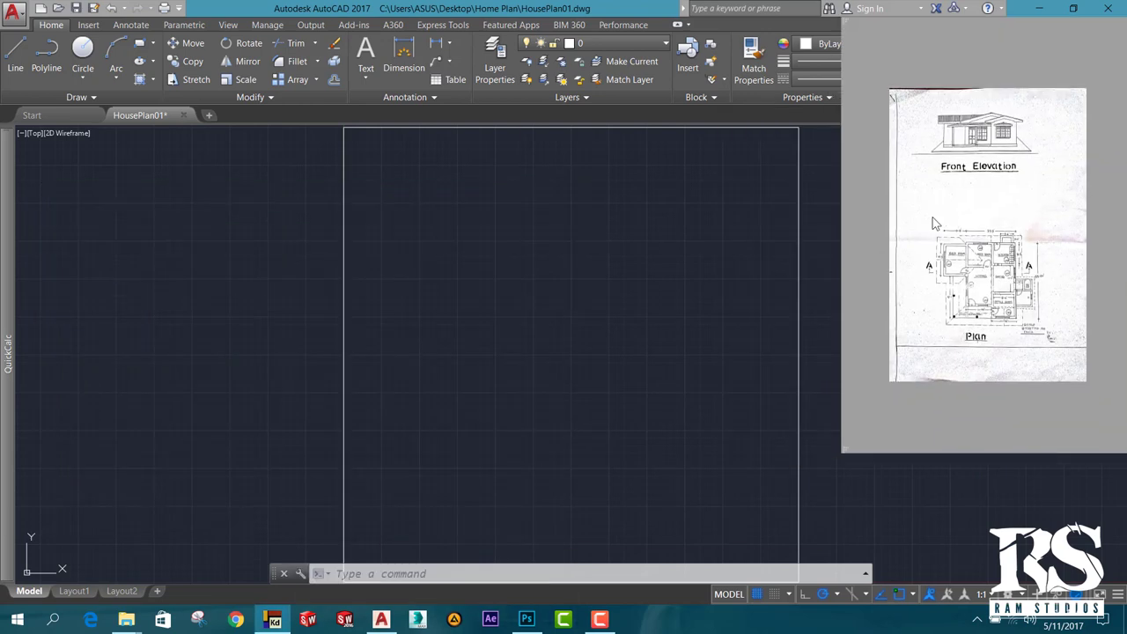
scroll(853, 392, "up", 2)
scroll(853, 392, "up", 2)
scroll(892, 390, "up", 2)
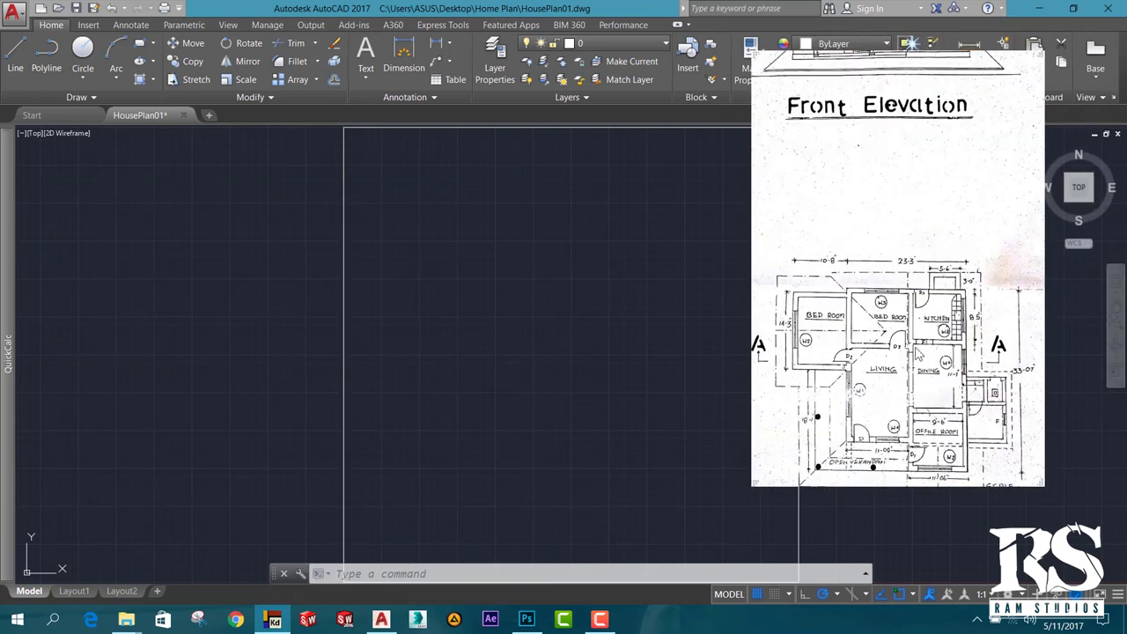
left_click_drag(892, 390, 889, 266)
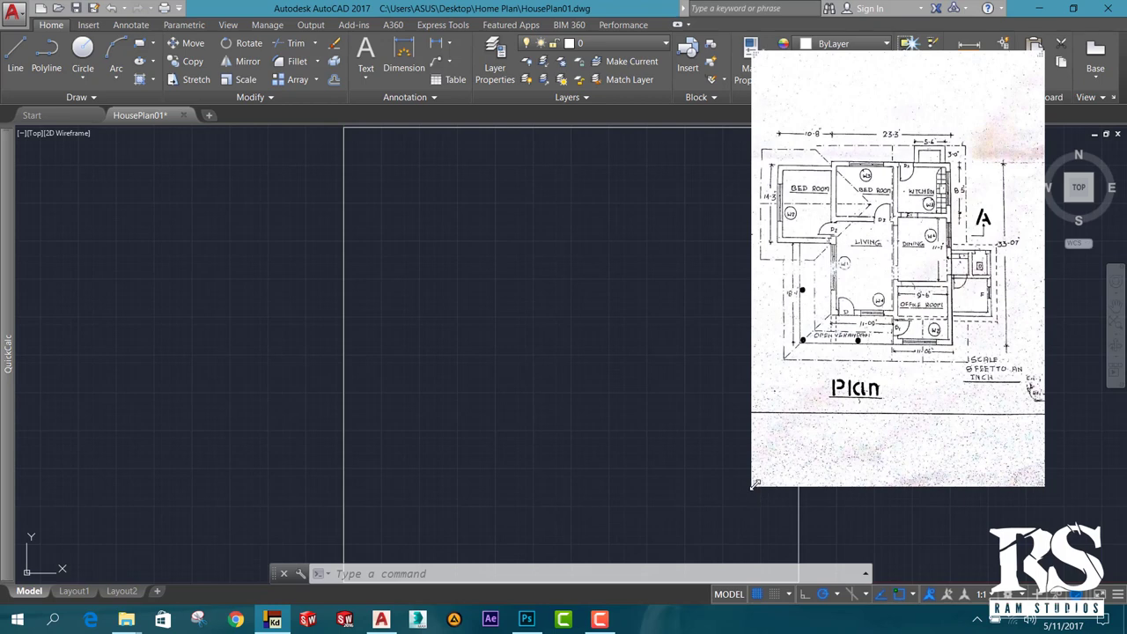
left_click_drag(752, 496, 689, 465)
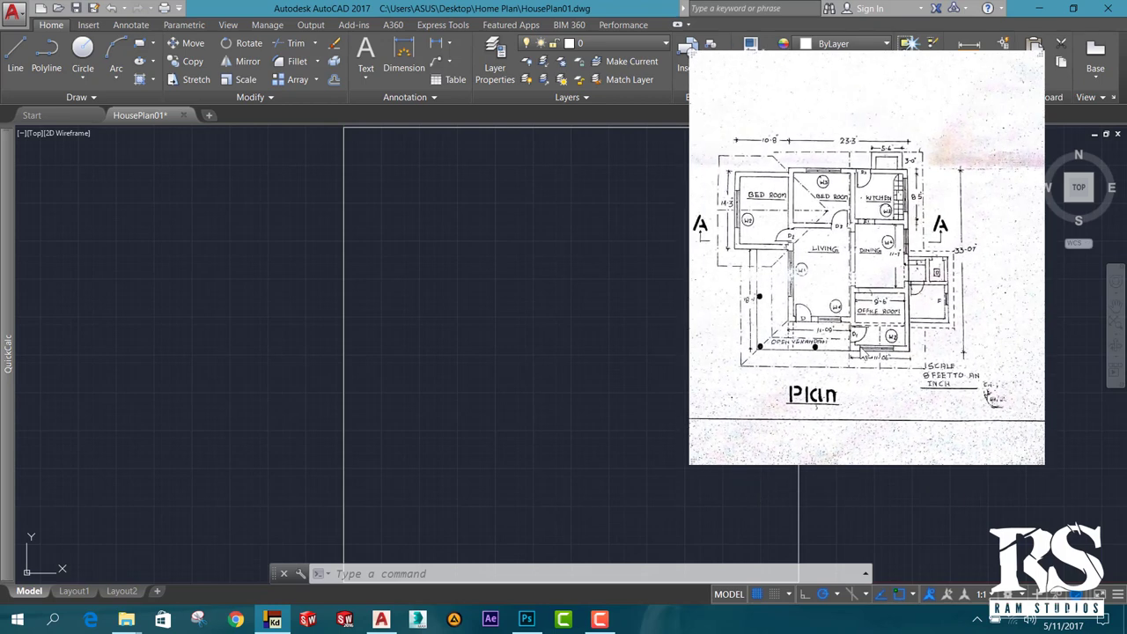
mouse_move(722, 93)
left_mouse_down()
mouse_move(865, 81)
mouse_move(851, 79)
left_mouse_up()
left_click_drag(858, 339, 854, 322)
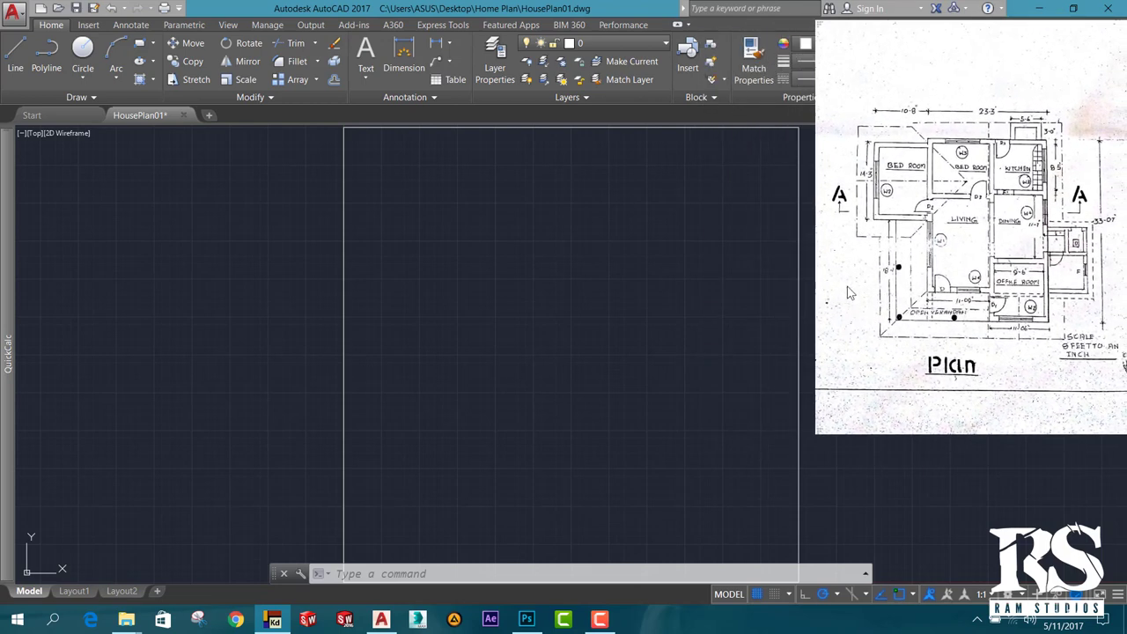
left_click_drag(847, 286, 844, 292)
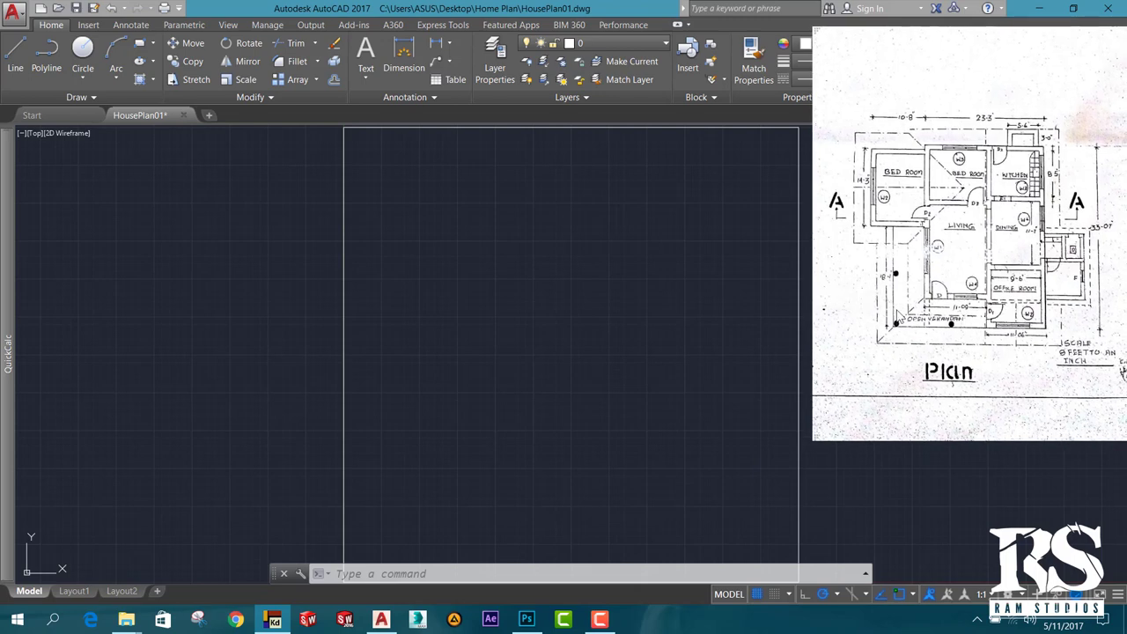